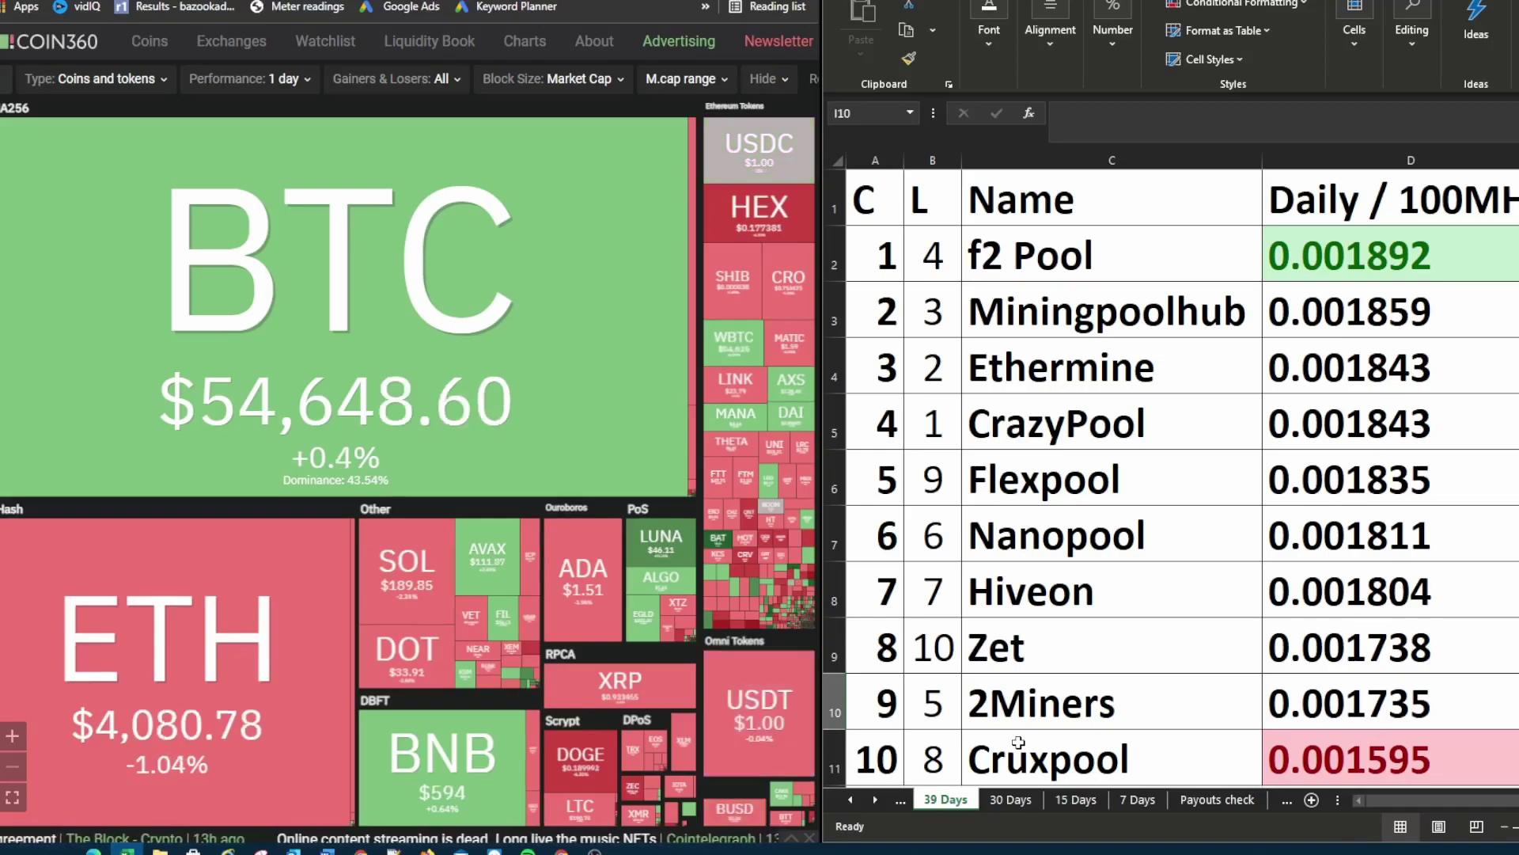
# Step: Walk the 30 Days pool ranking from Zet down to Cruxpool, then bring up the 15 Days sheet
pyautogui.click(1011, 799)
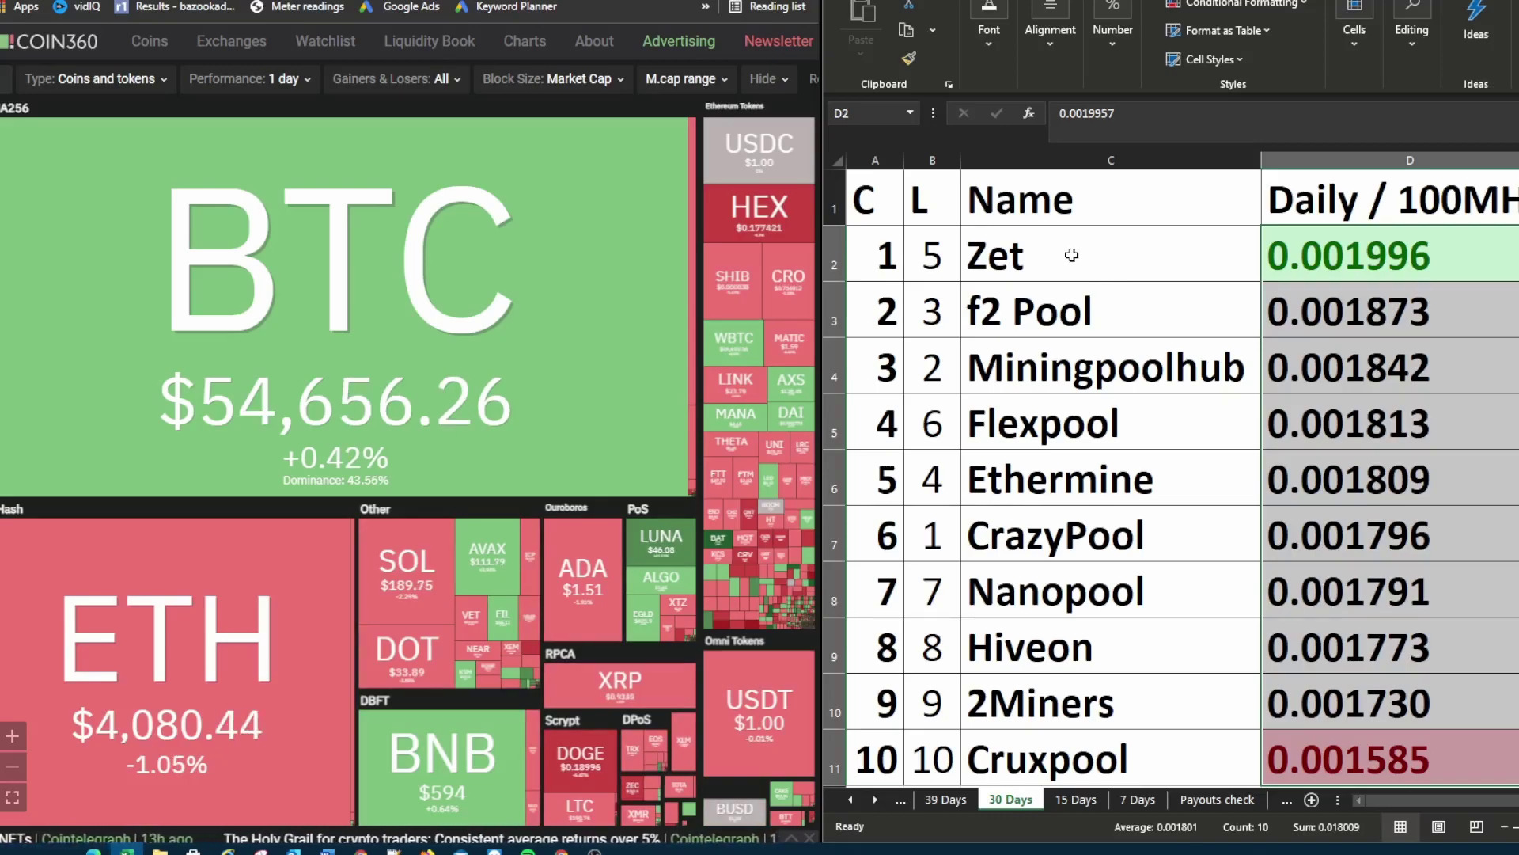
pyautogui.click(1065, 255)
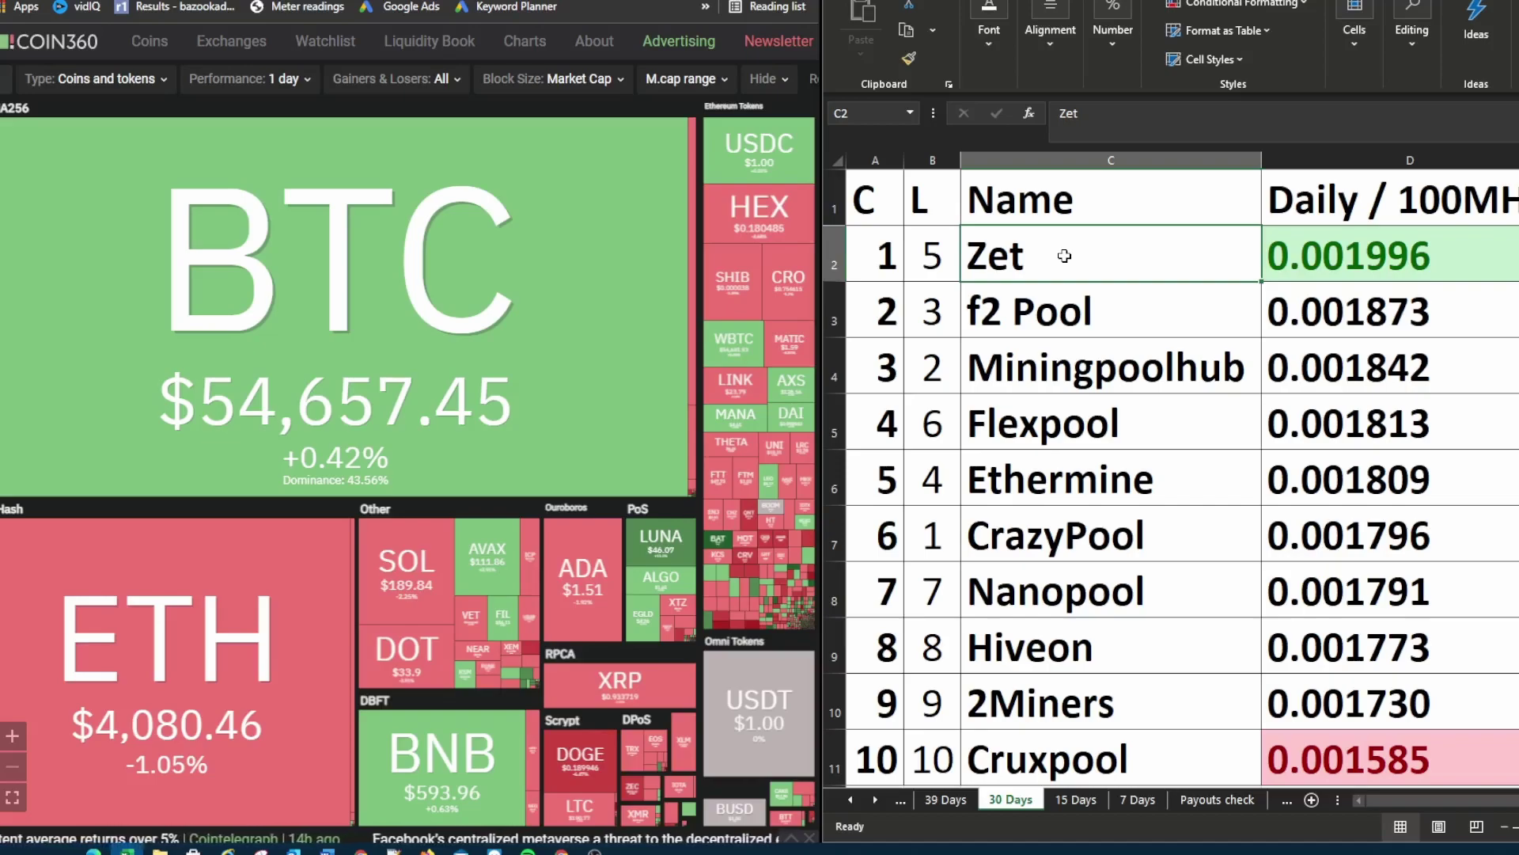
pyautogui.click(1121, 313)
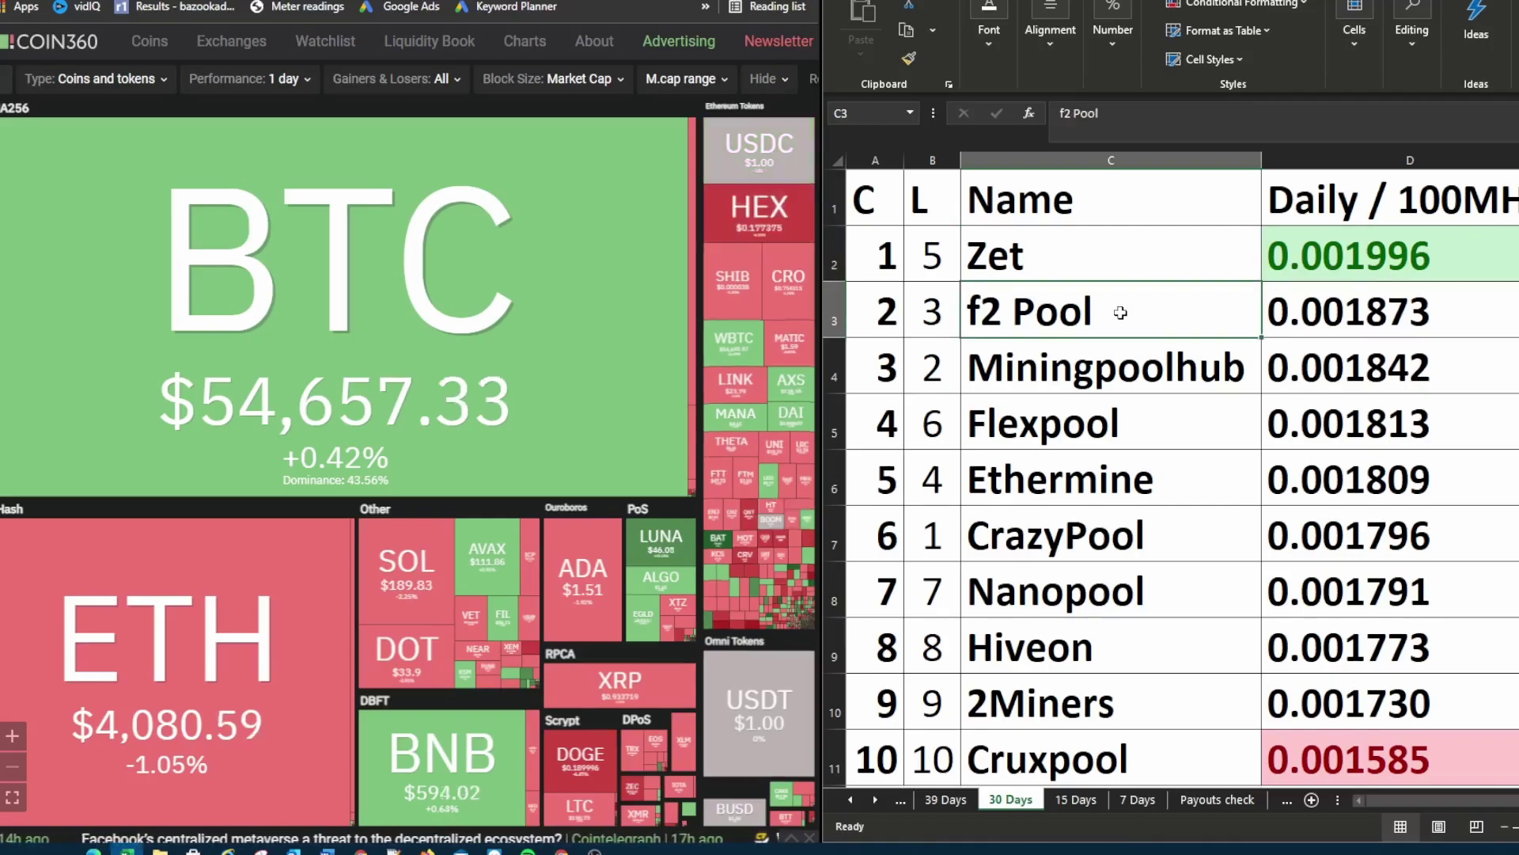
pyautogui.click(1099, 365)
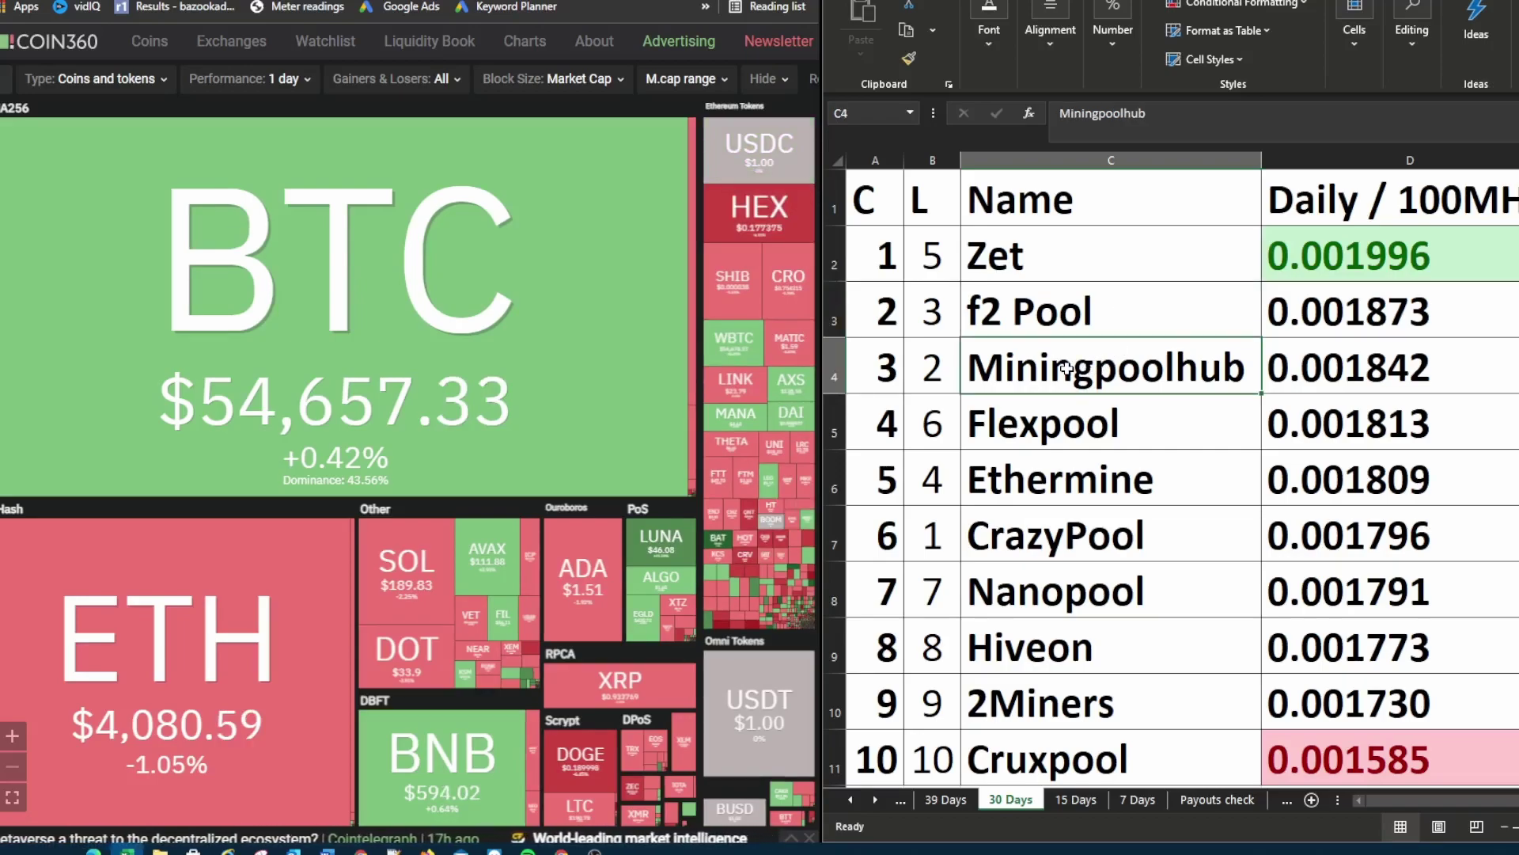
pyautogui.click(1145, 425)
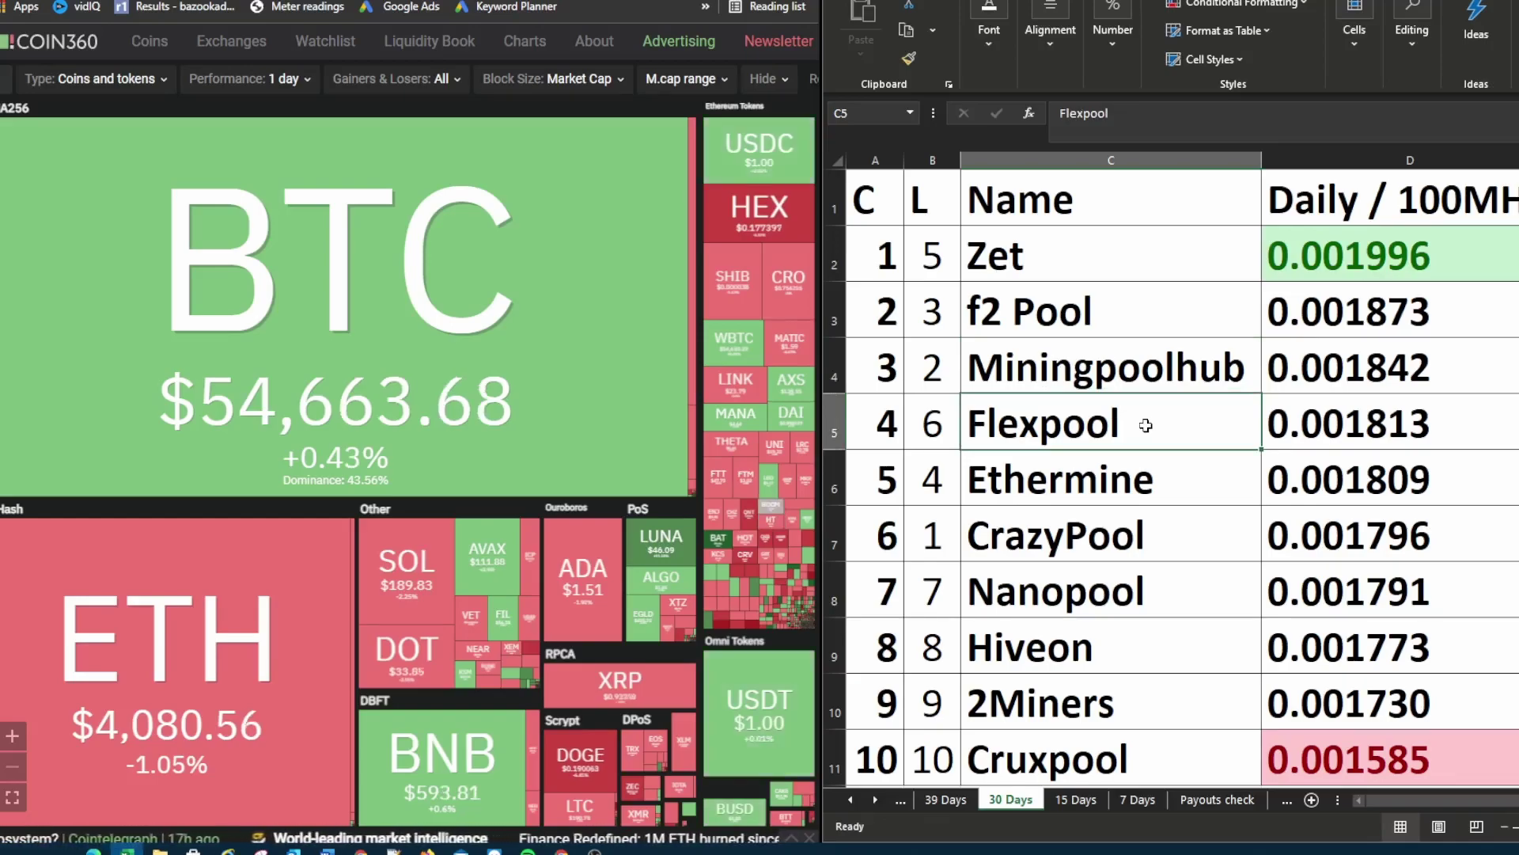
pyautogui.click(1159, 475)
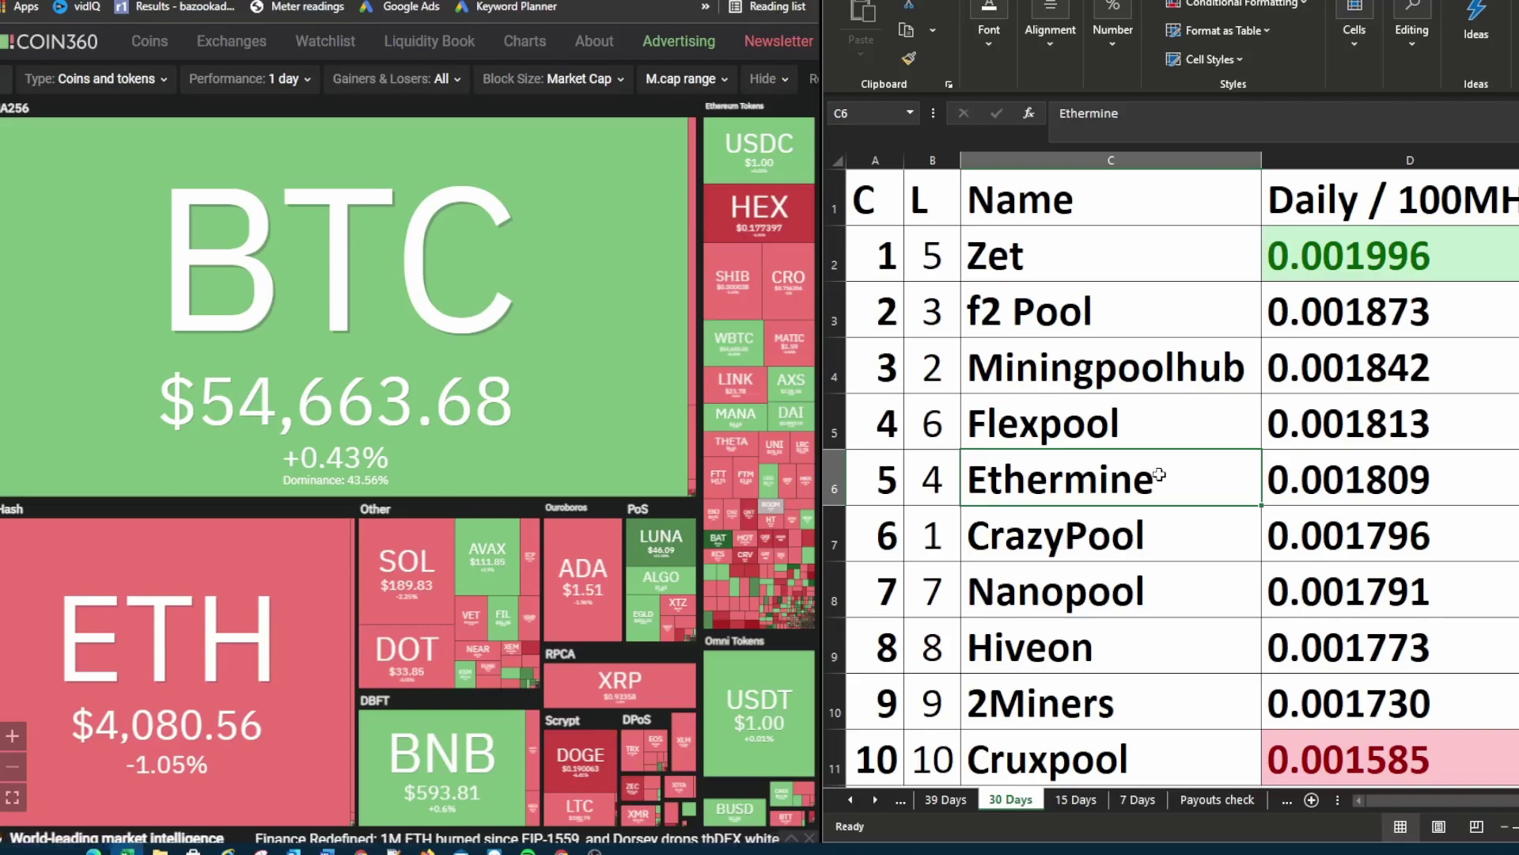
pyautogui.click(1171, 538)
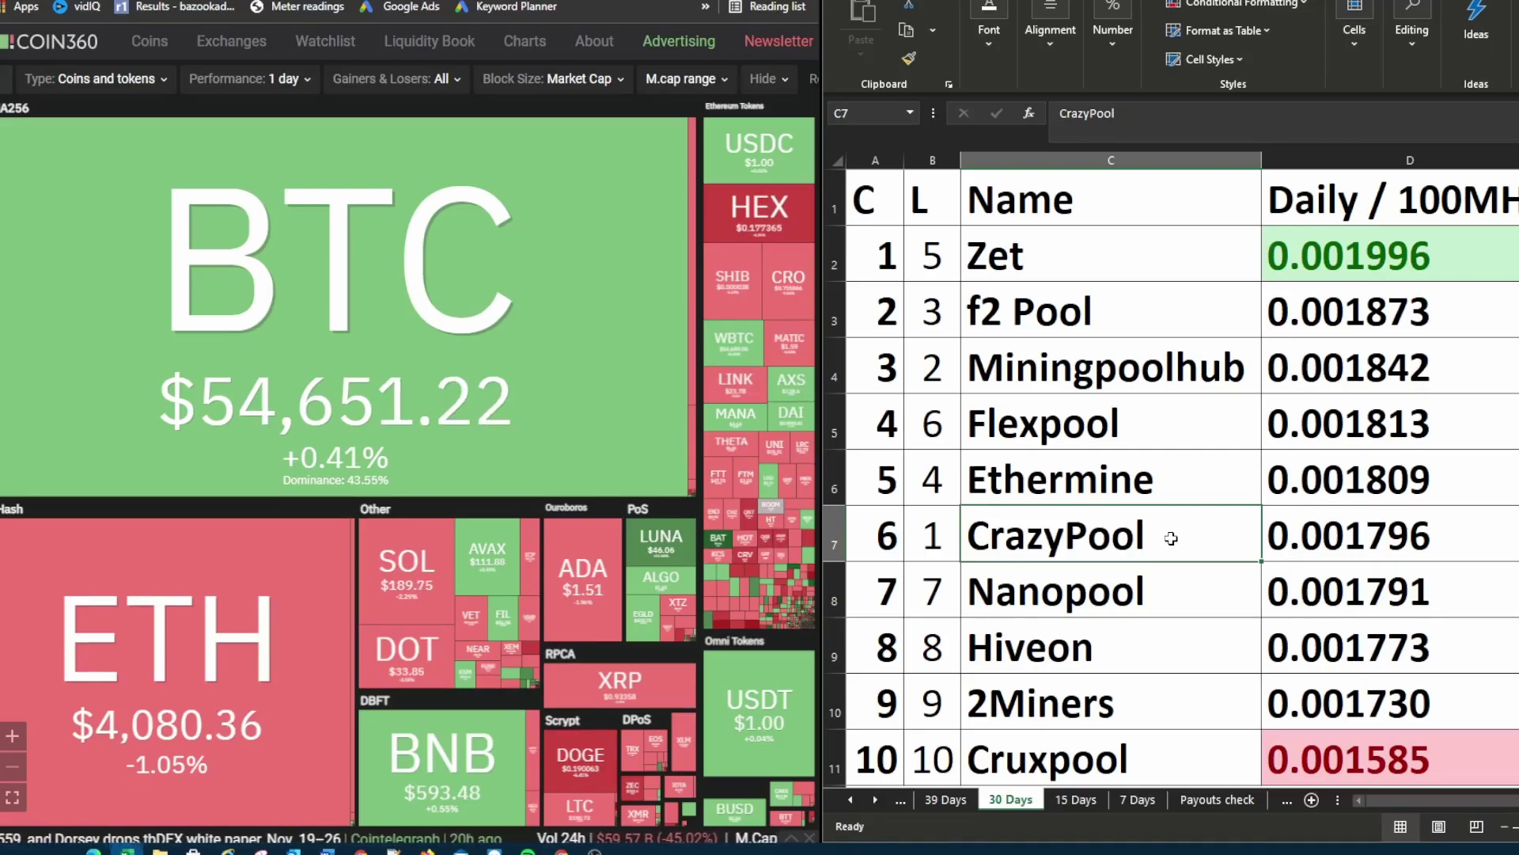
pyautogui.click(1172, 594)
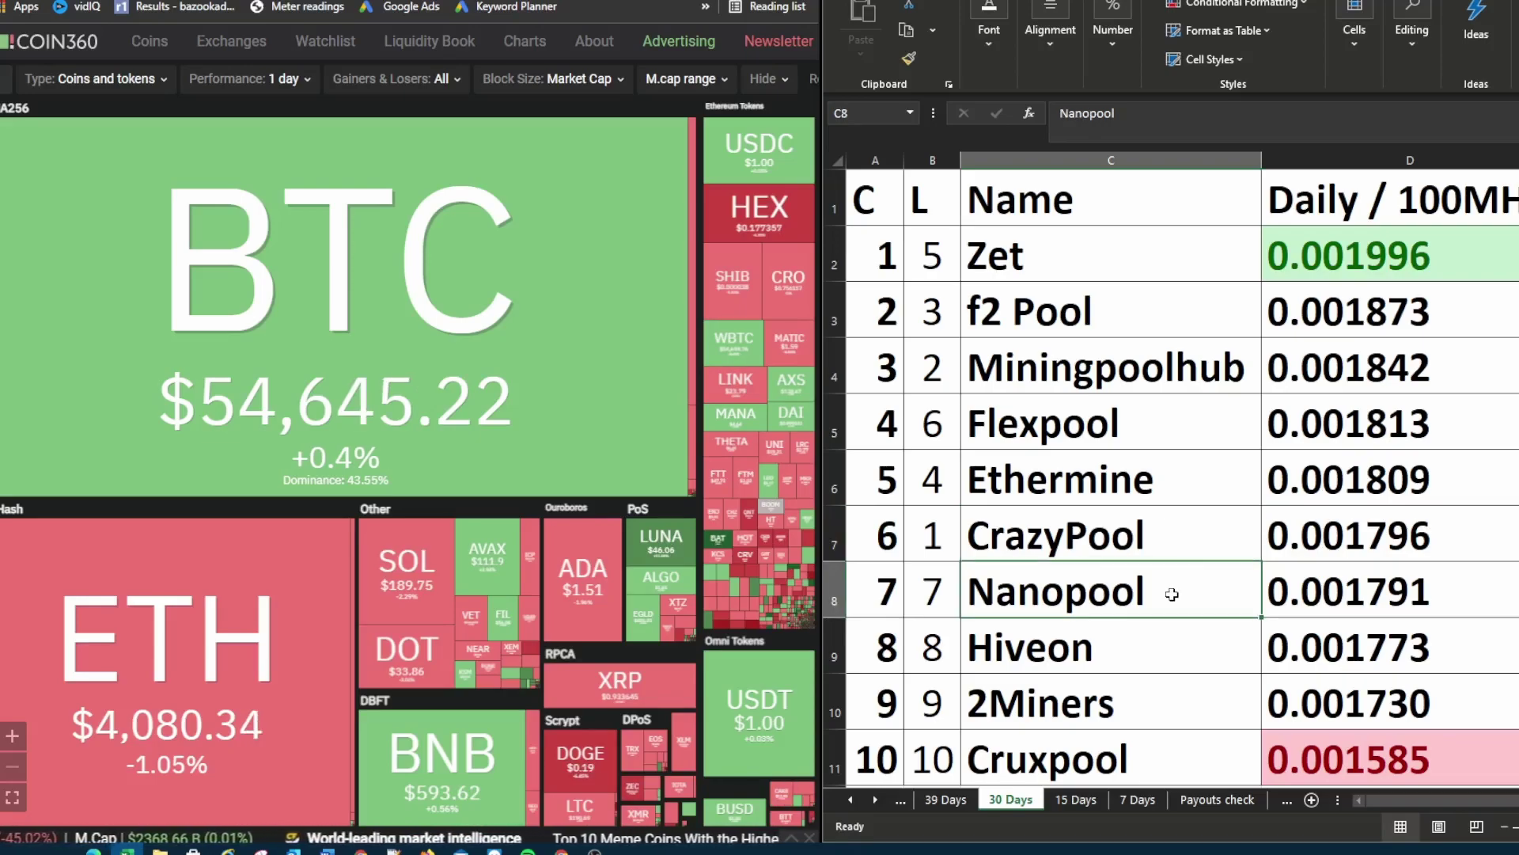
pyautogui.click(1135, 647)
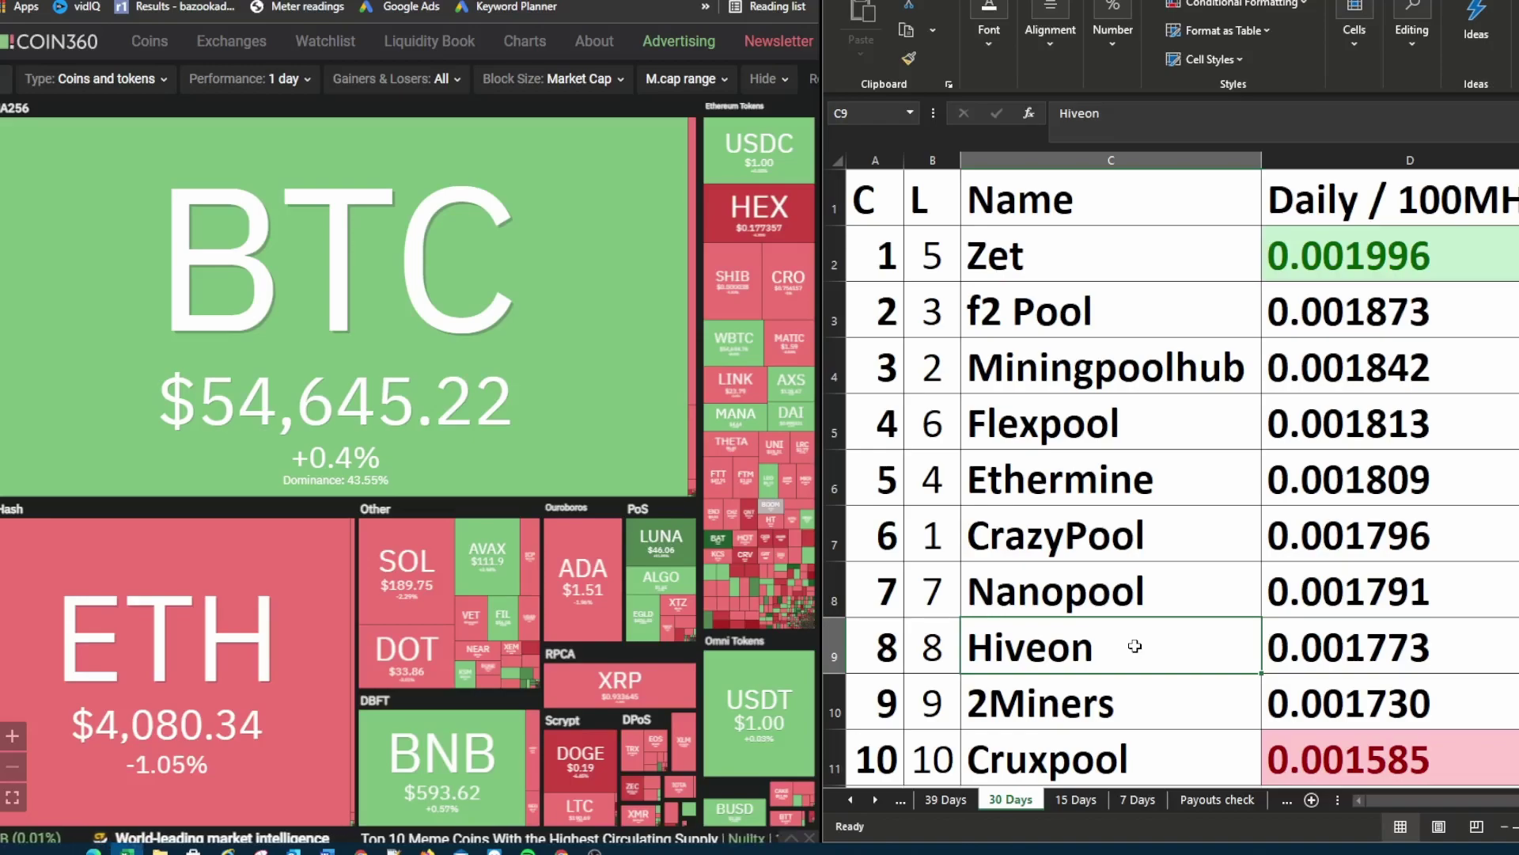
pyautogui.click(1154, 704)
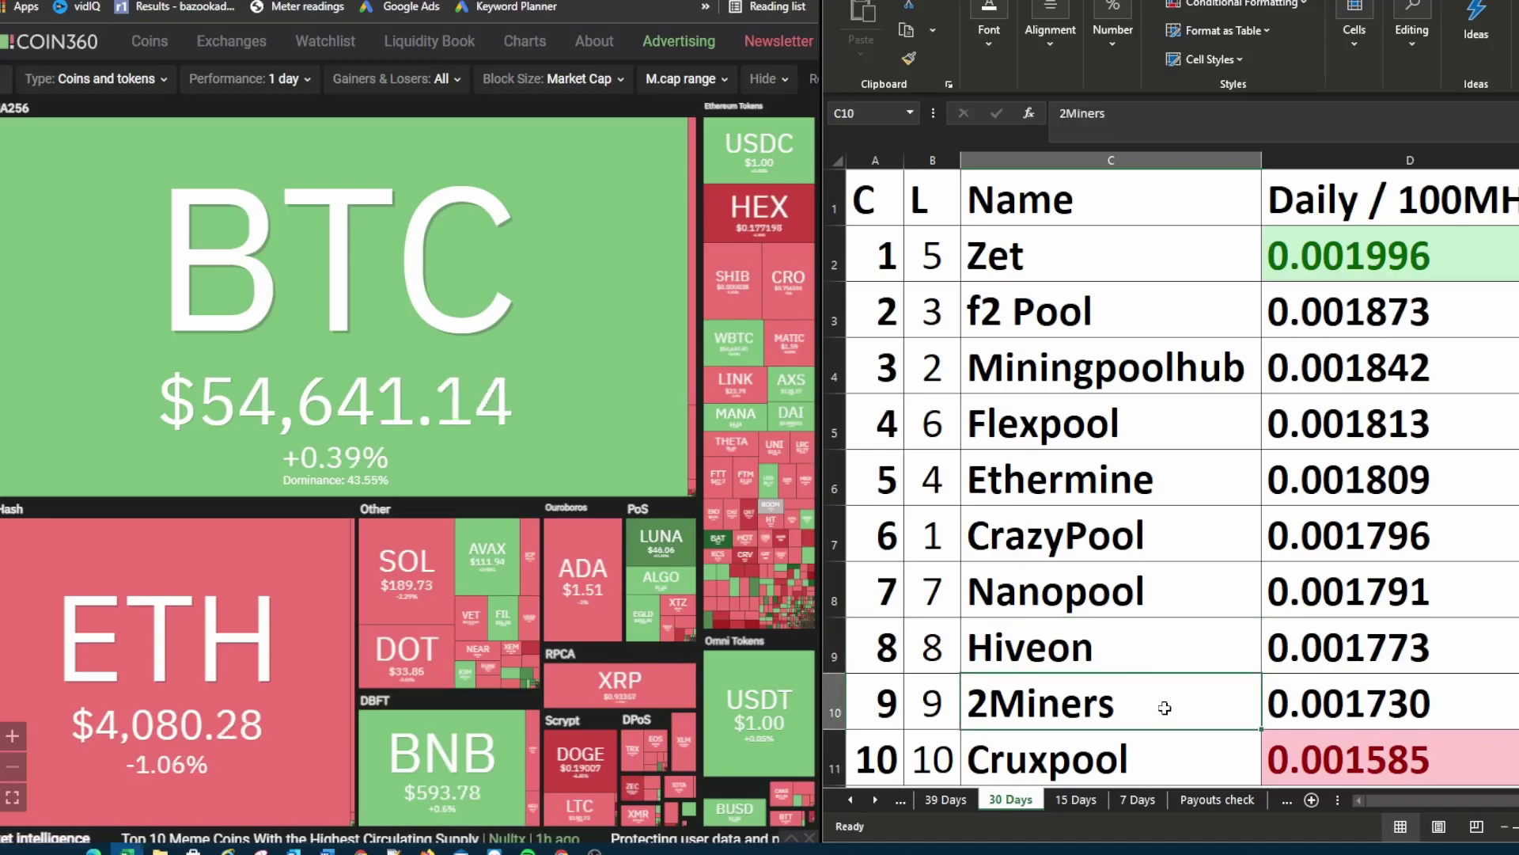
pyautogui.click(1164, 756)
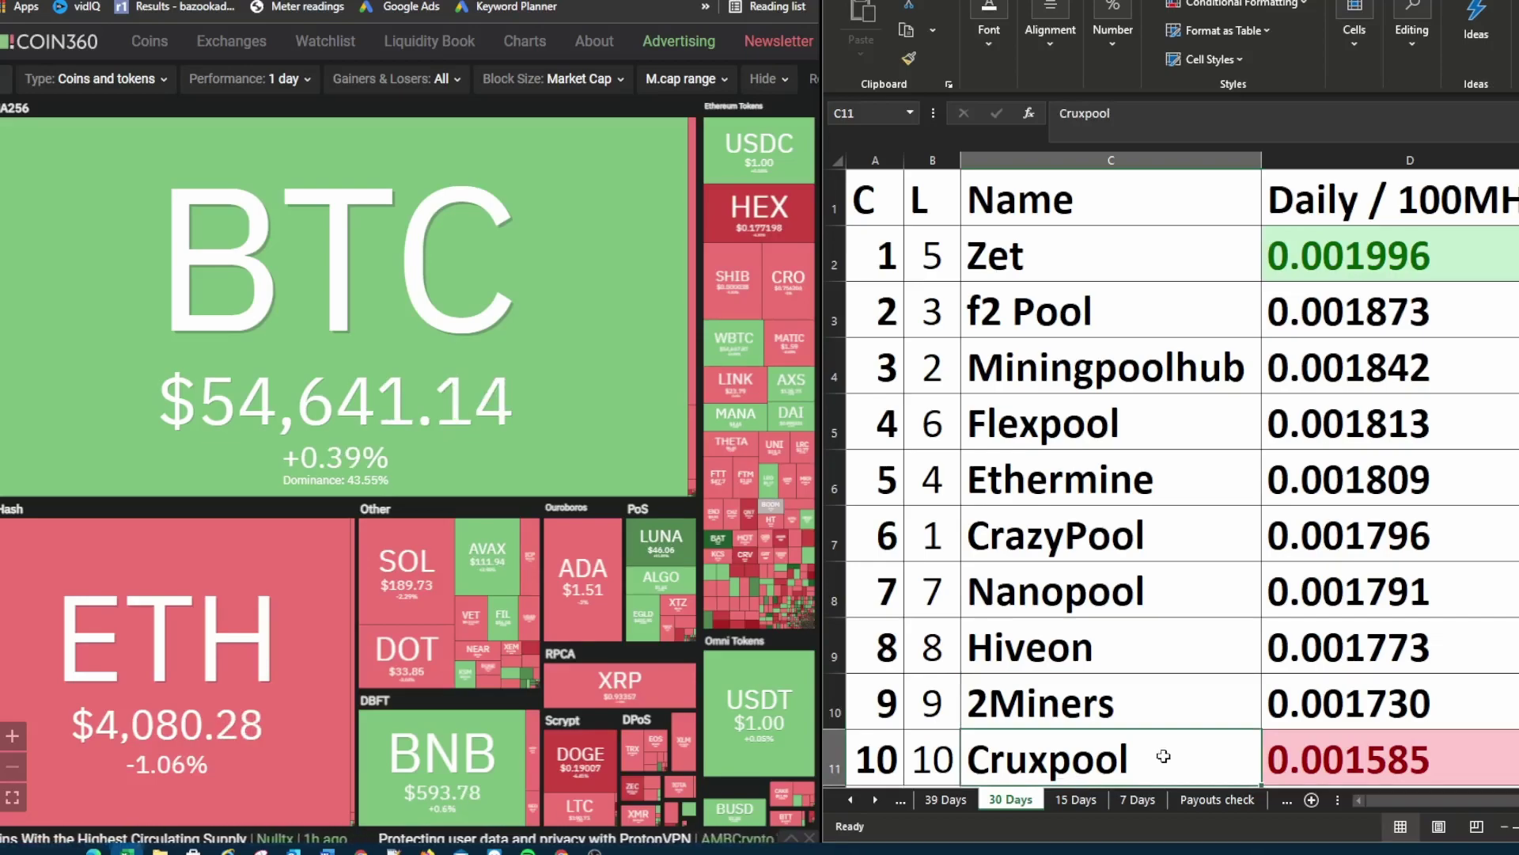
pyautogui.click(1088, 800)
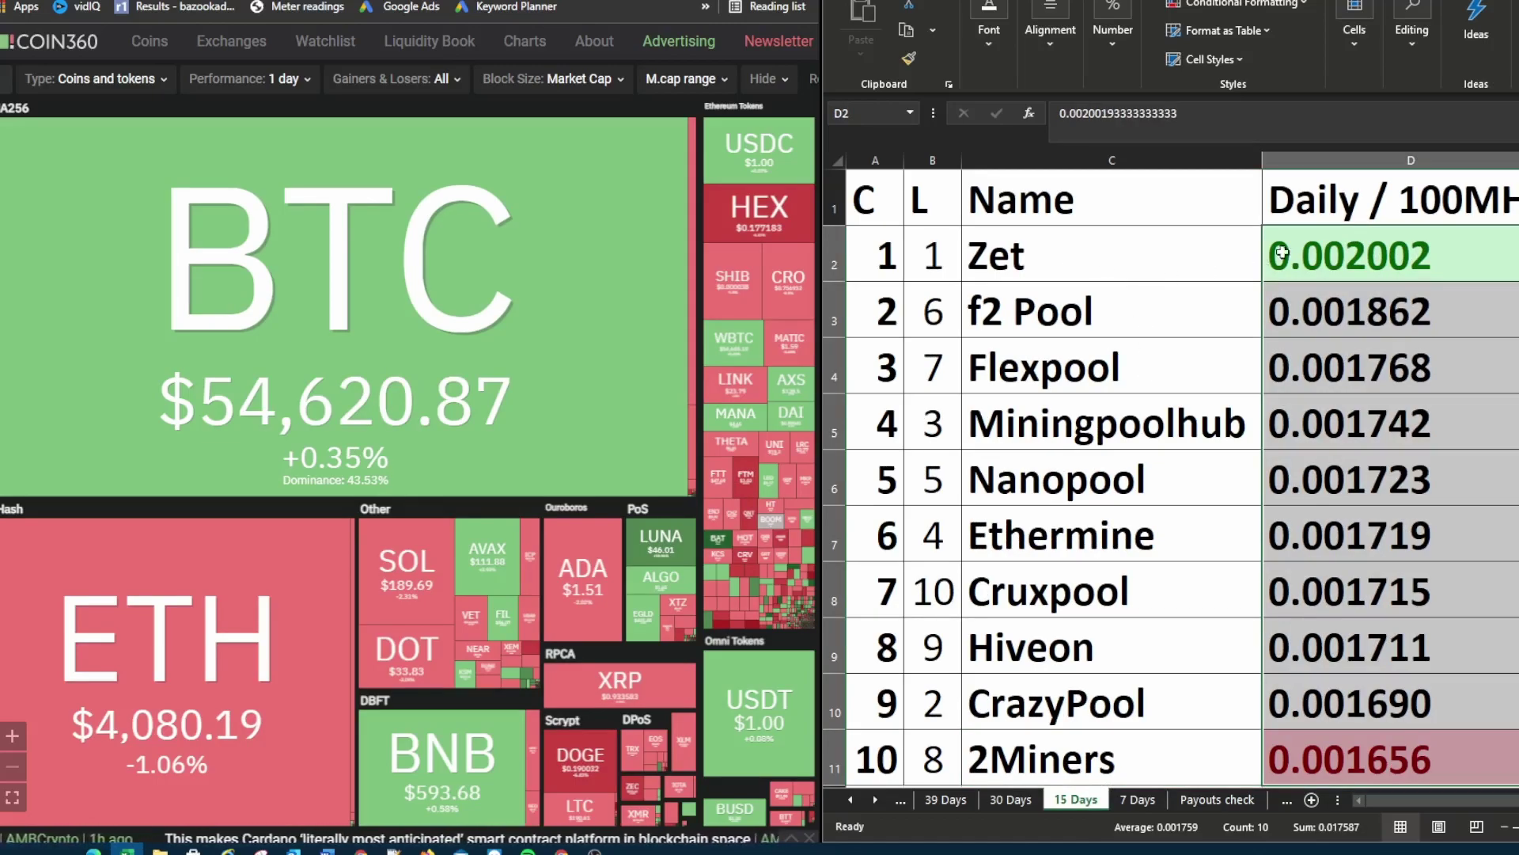
pyautogui.click(1306, 204)
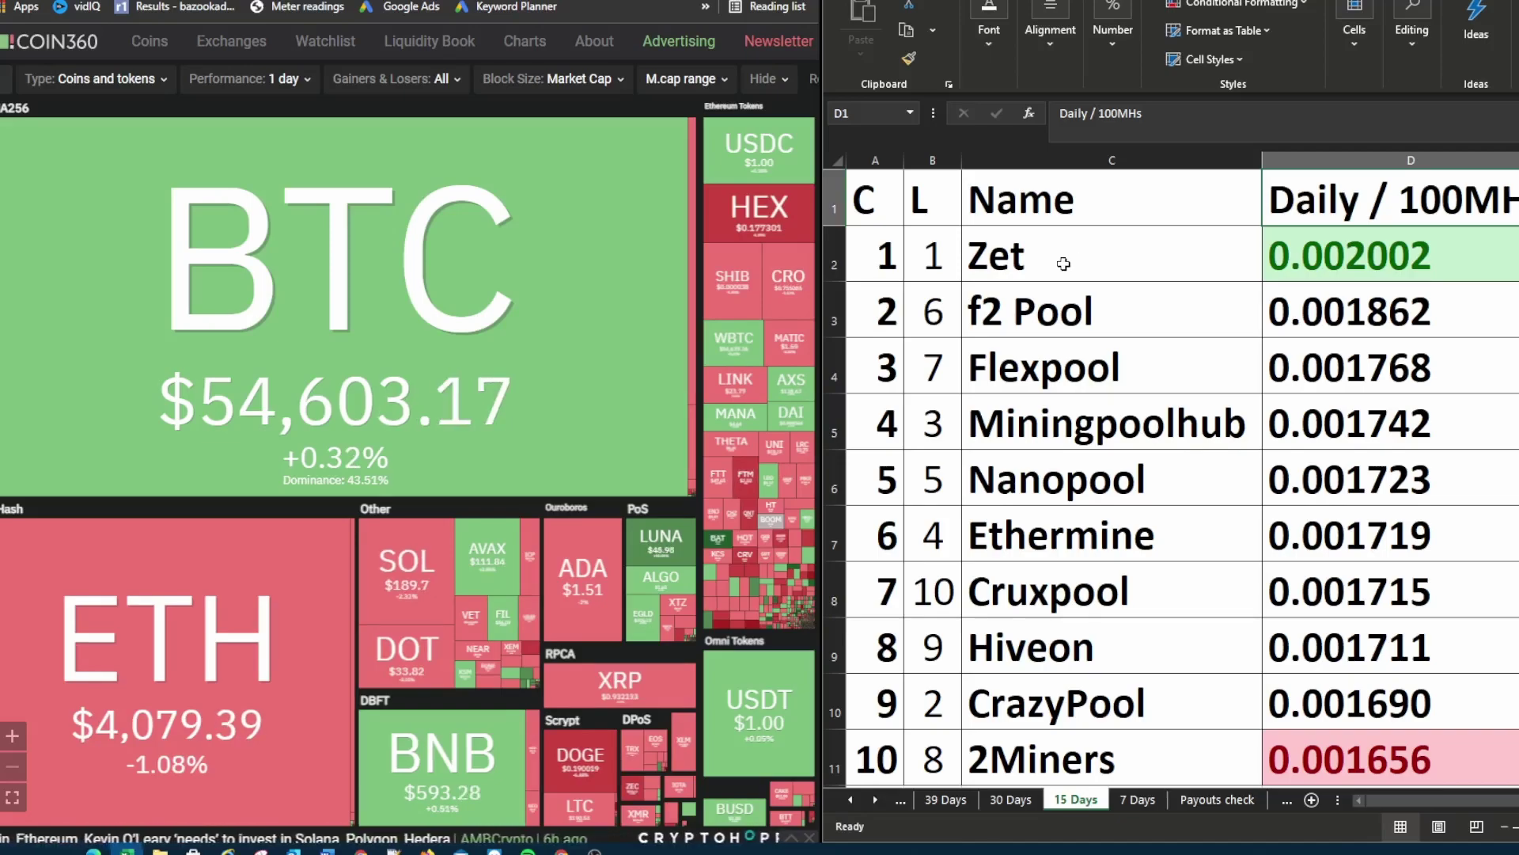
pyautogui.click(1110, 314)
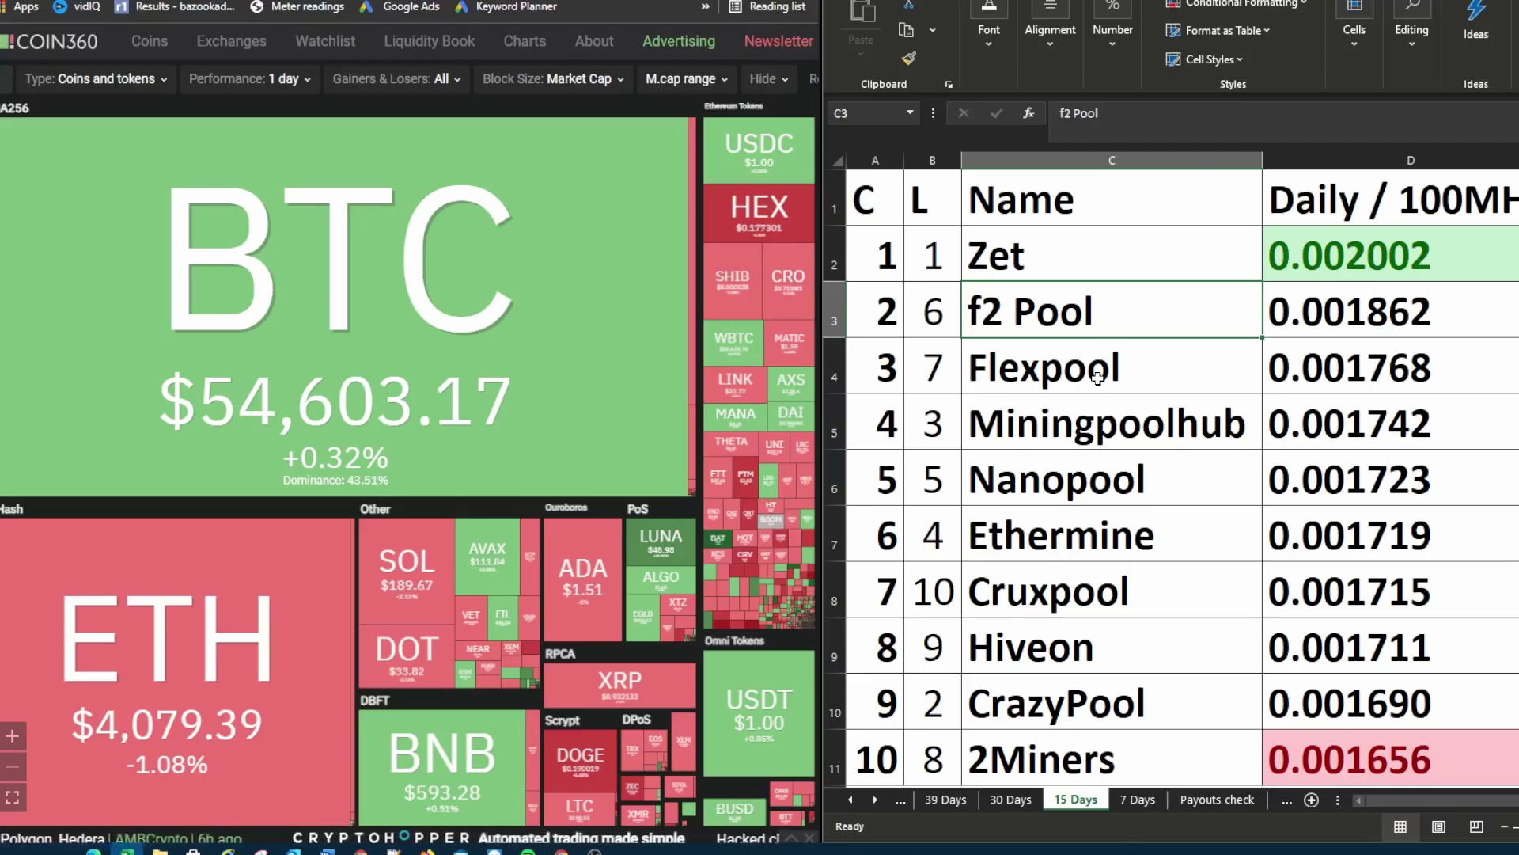
pyautogui.click(1036, 362)
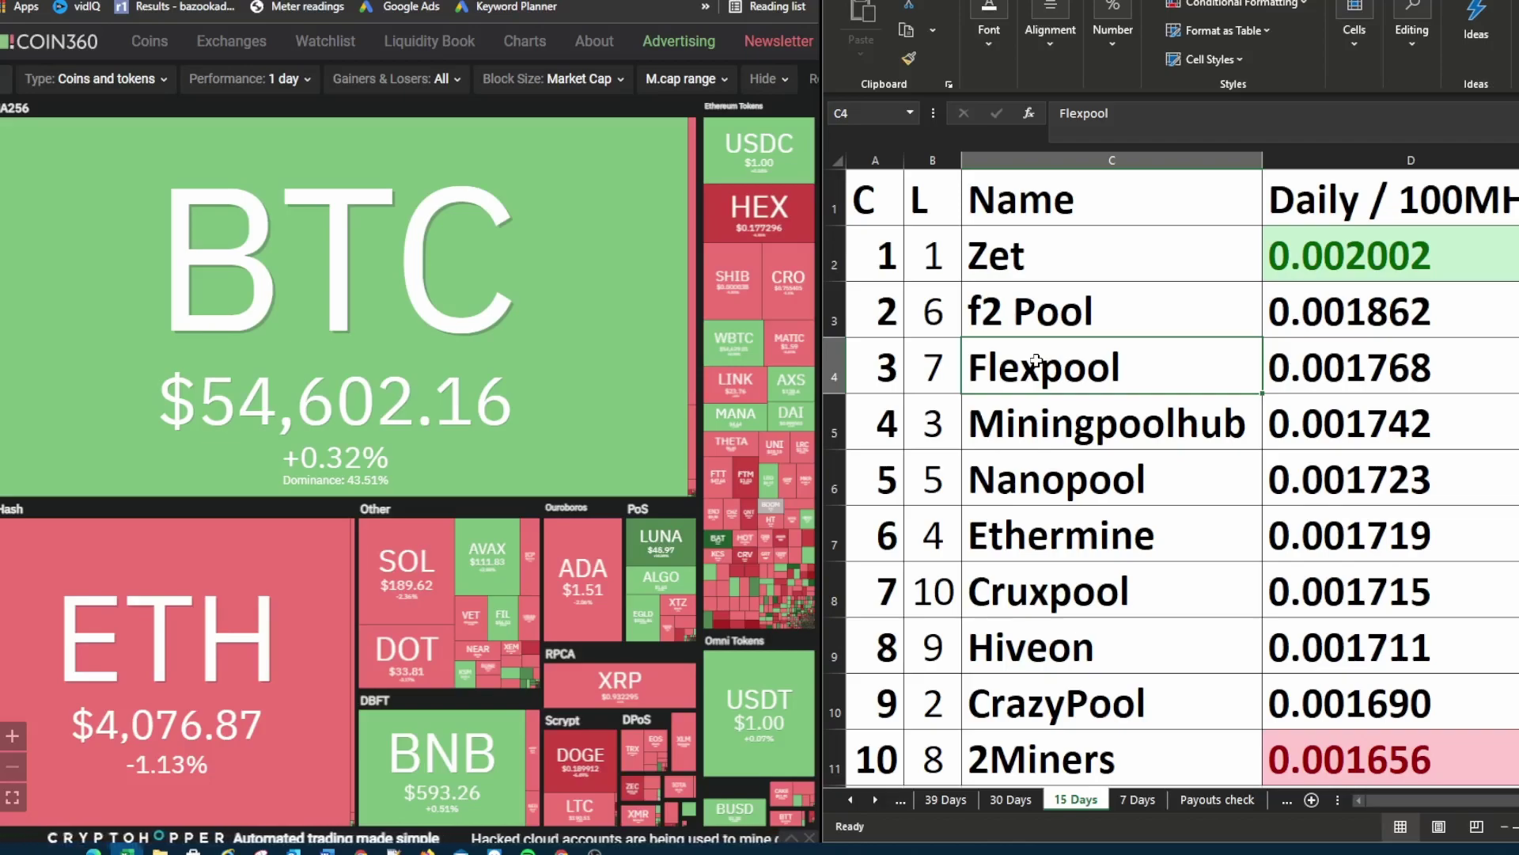
pyautogui.click(1047, 425)
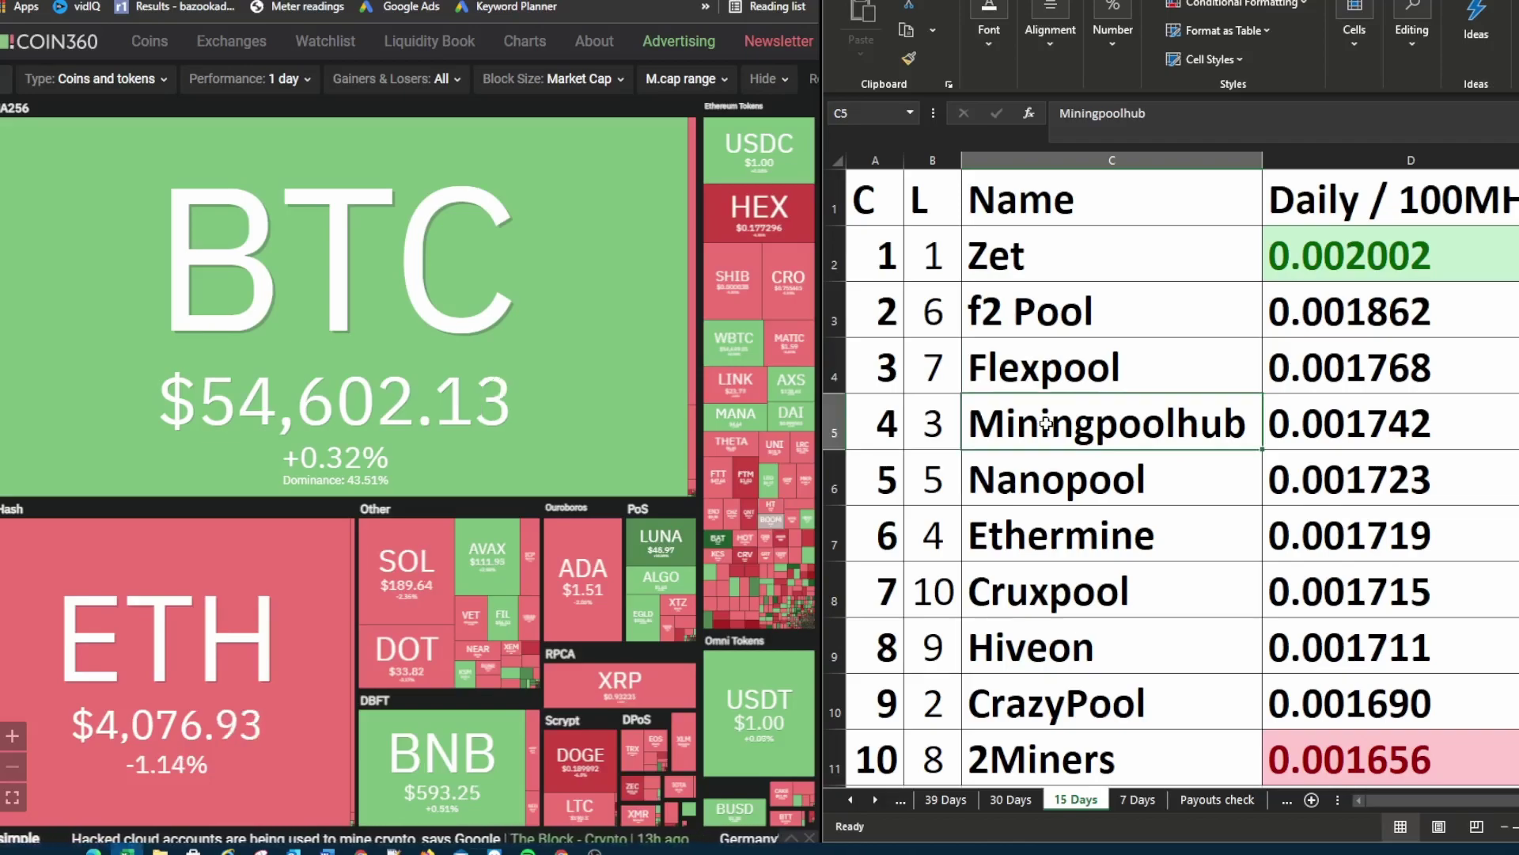
pyautogui.click(1041, 483)
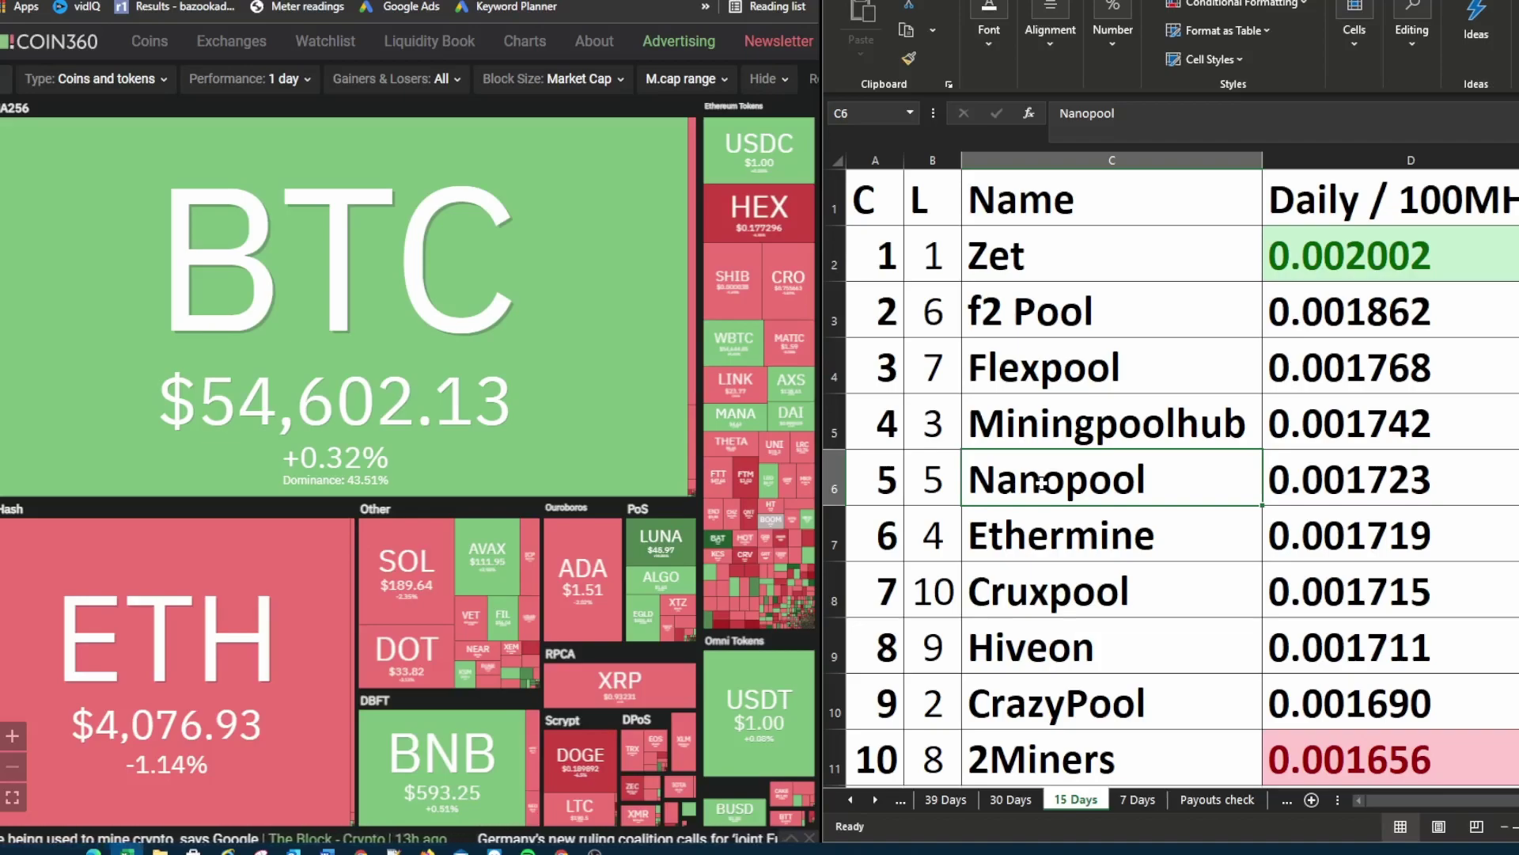
pyautogui.click(1042, 538)
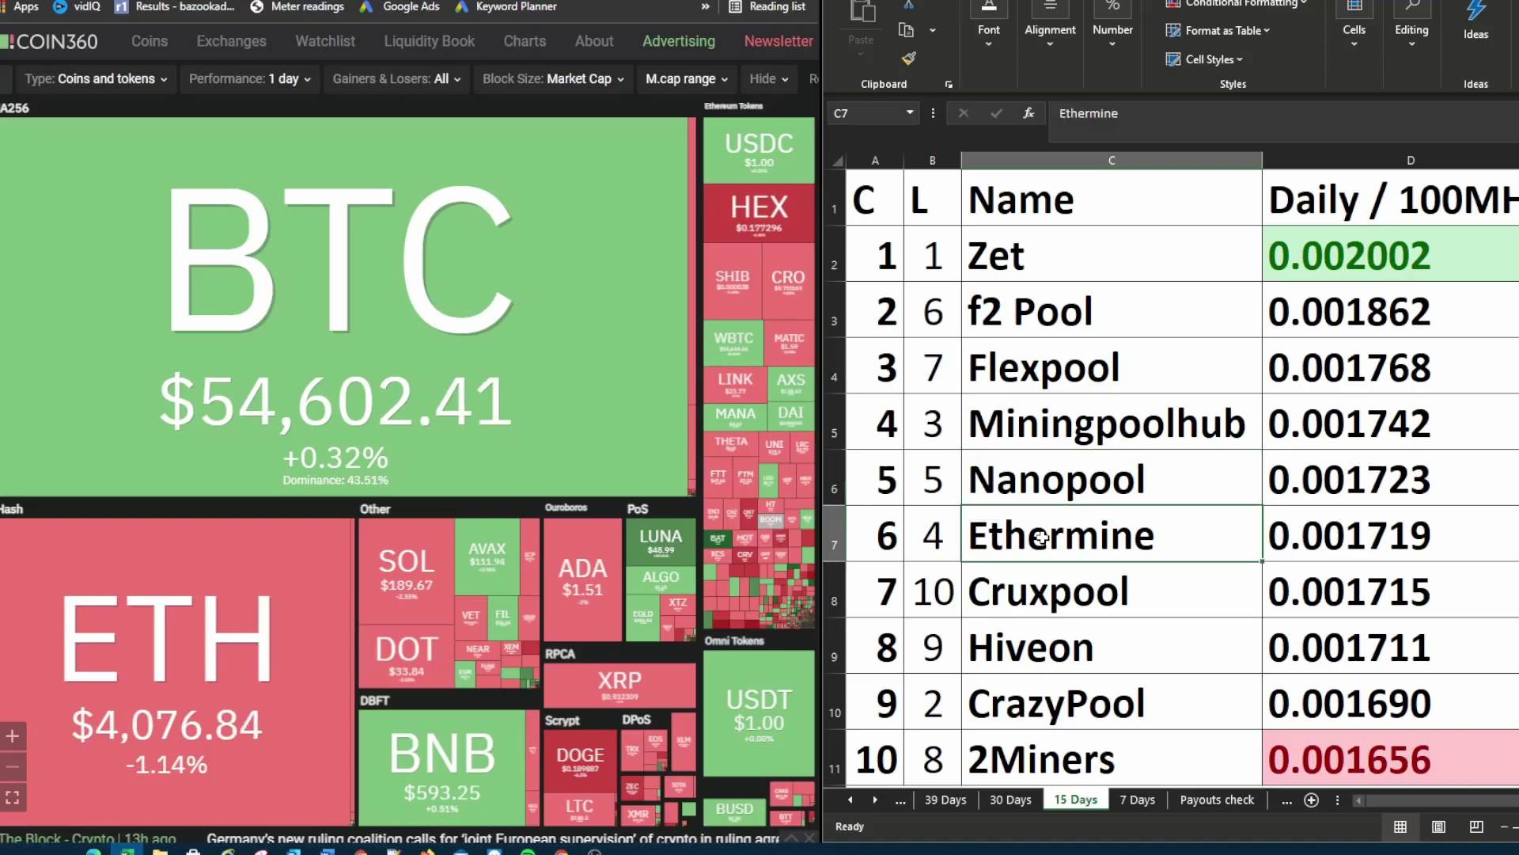
pyautogui.click(1059, 594)
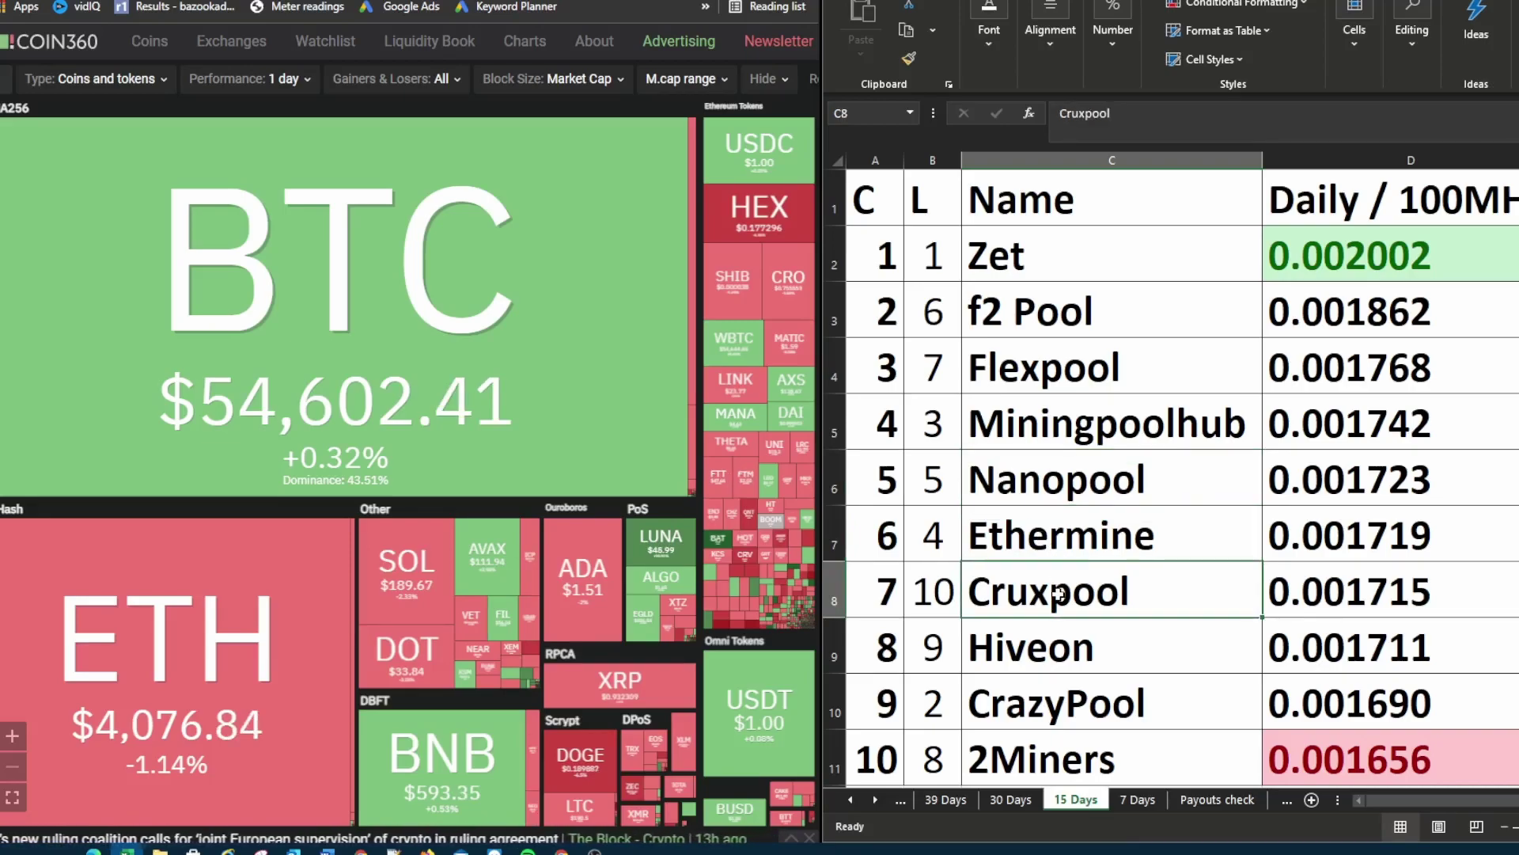
pyautogui.click(1063, 652)
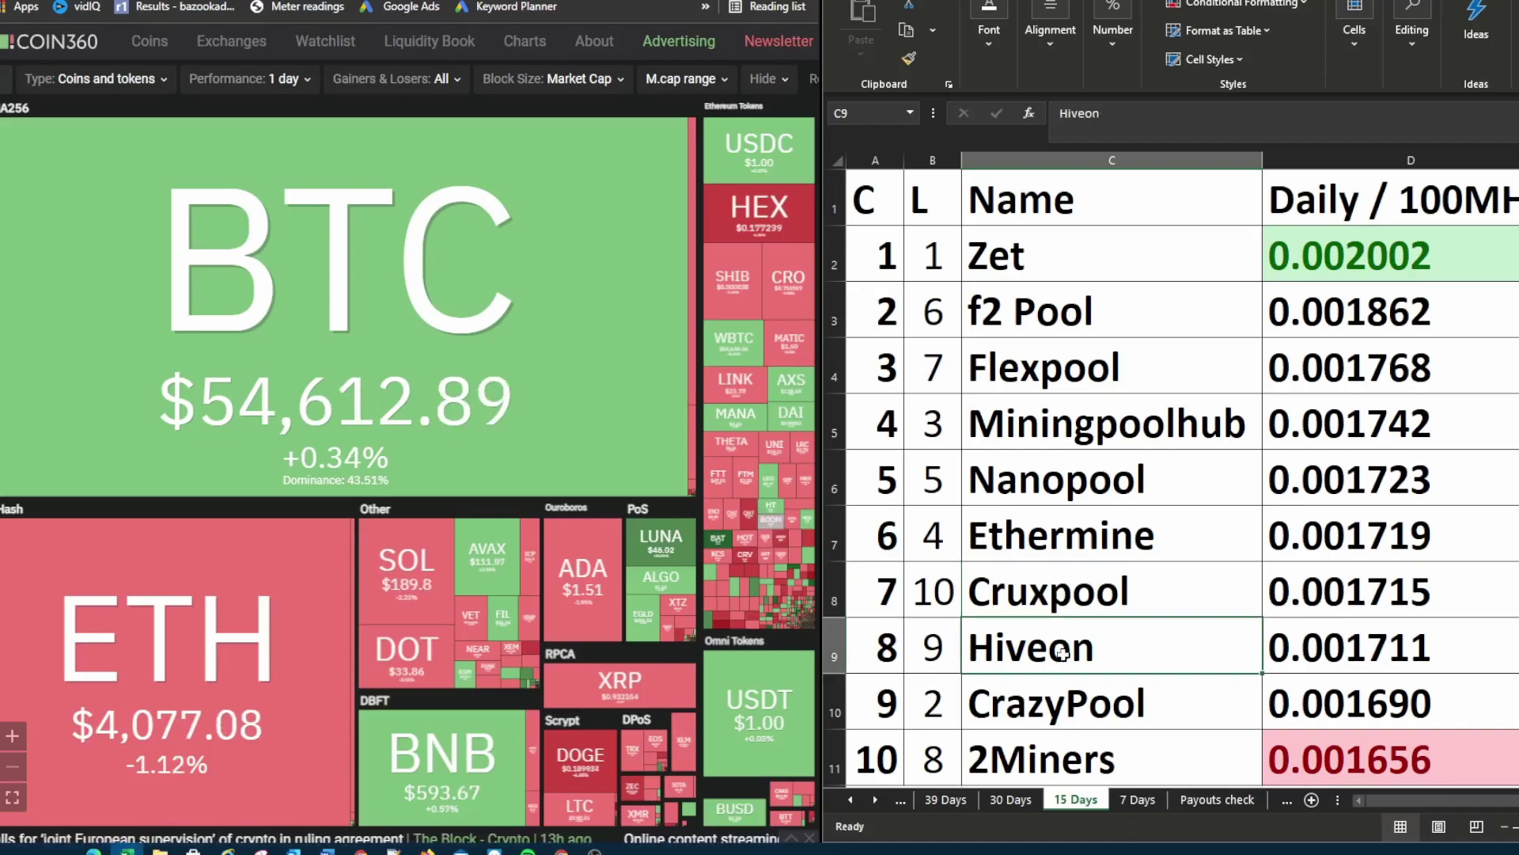
pyautogui.click(1072, 707)
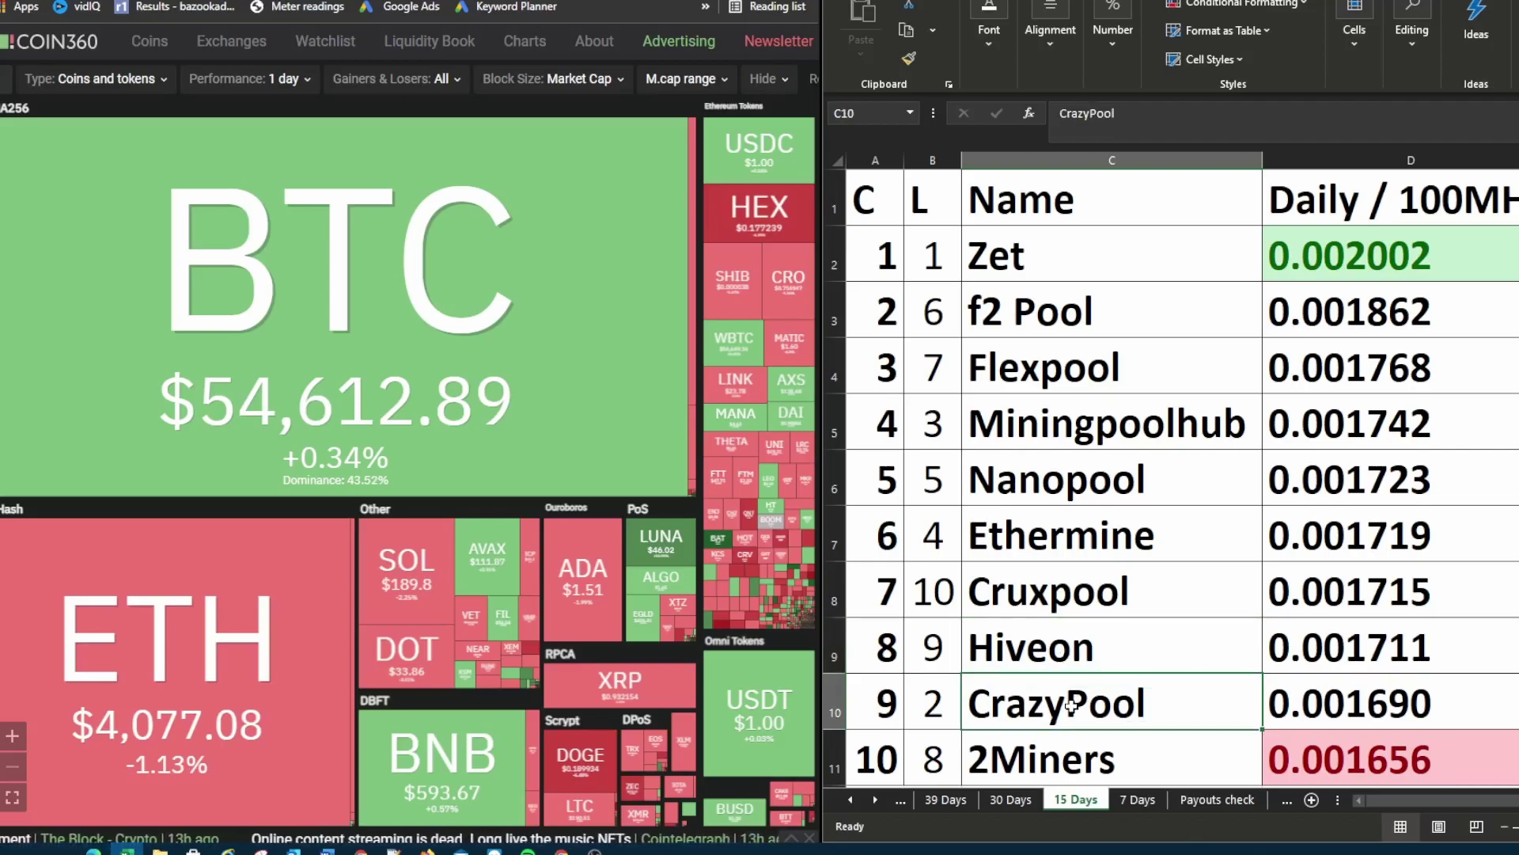
pyautogui.click(1067, 754)
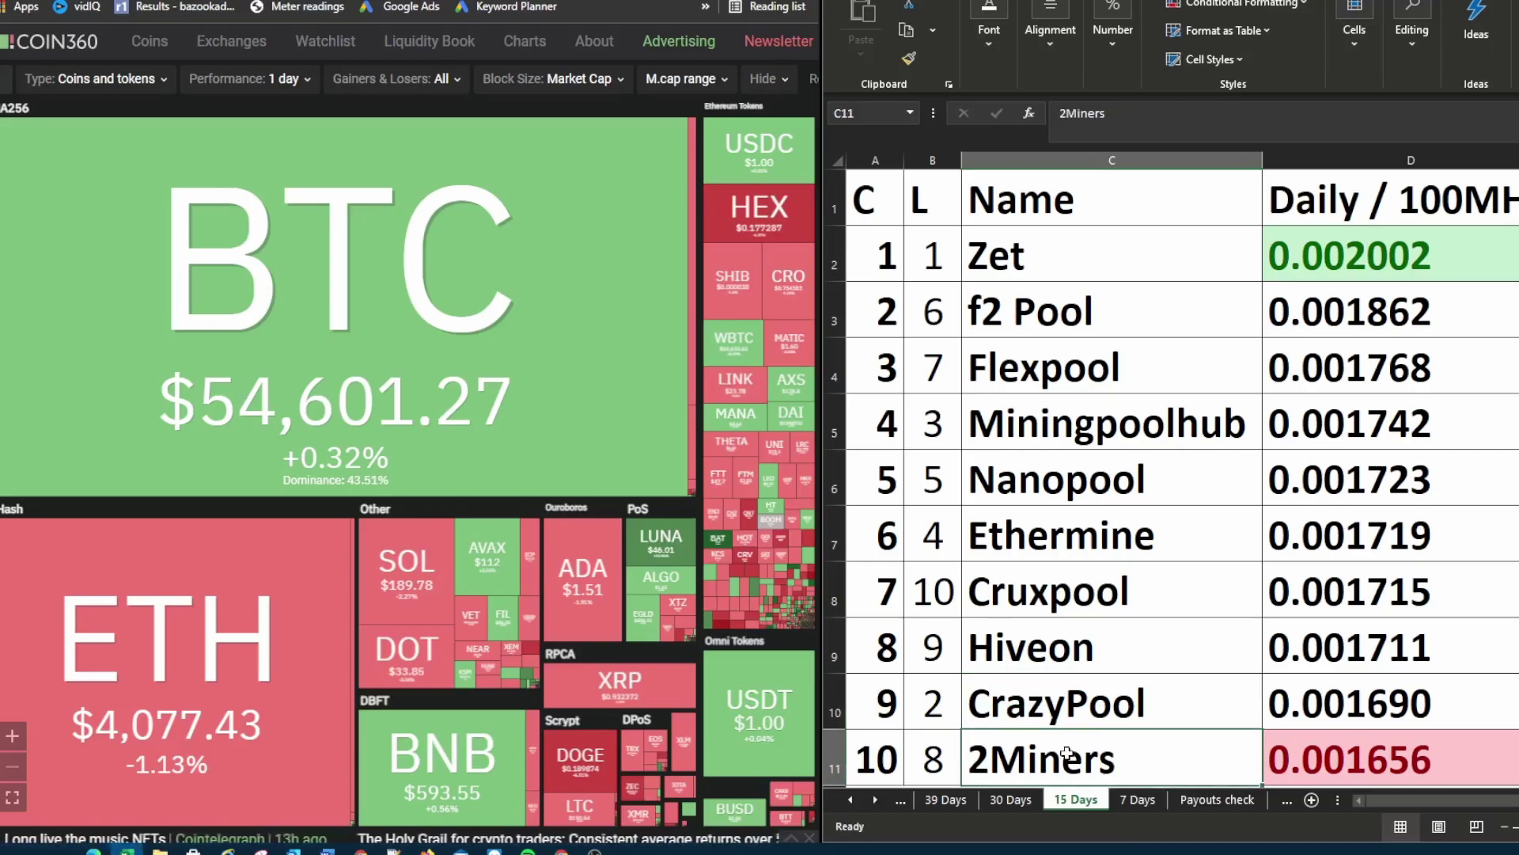
pyautogui.click(1140, 801)
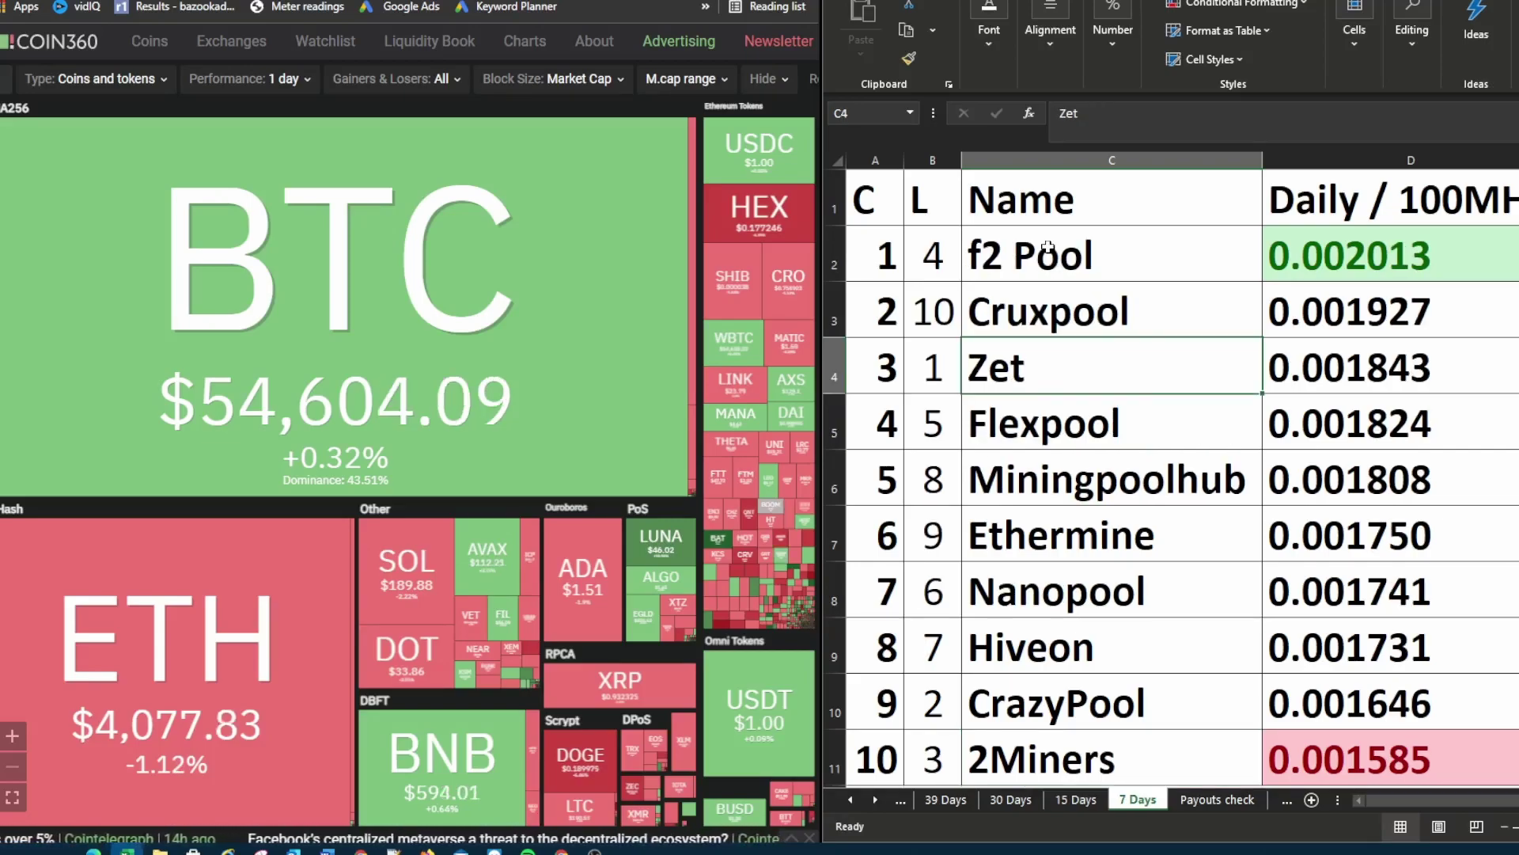
pyautogui.click(1021, 322)
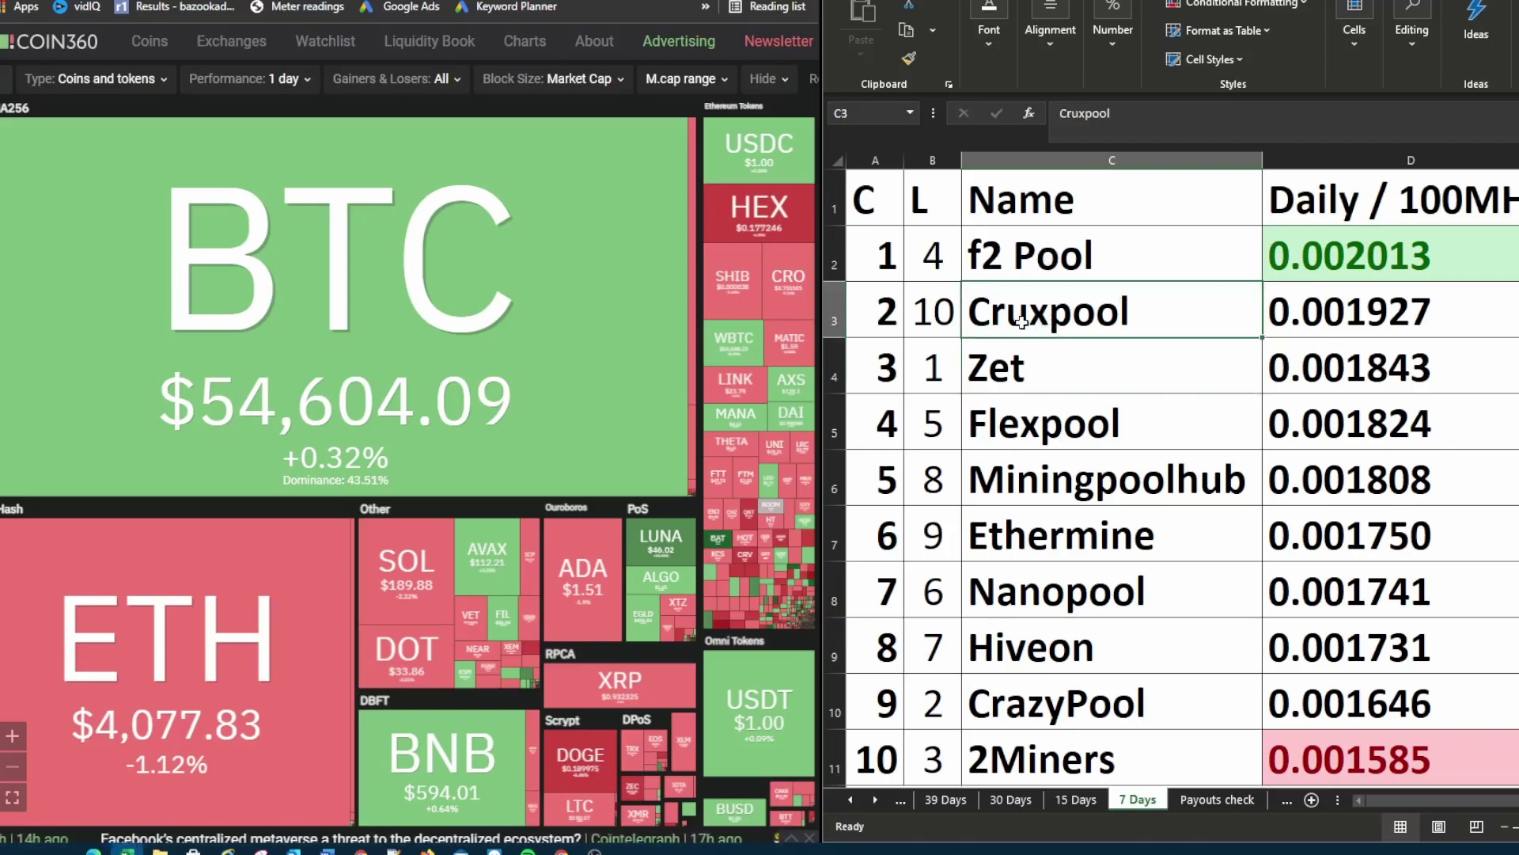
pyautogui.click(1051, 371)
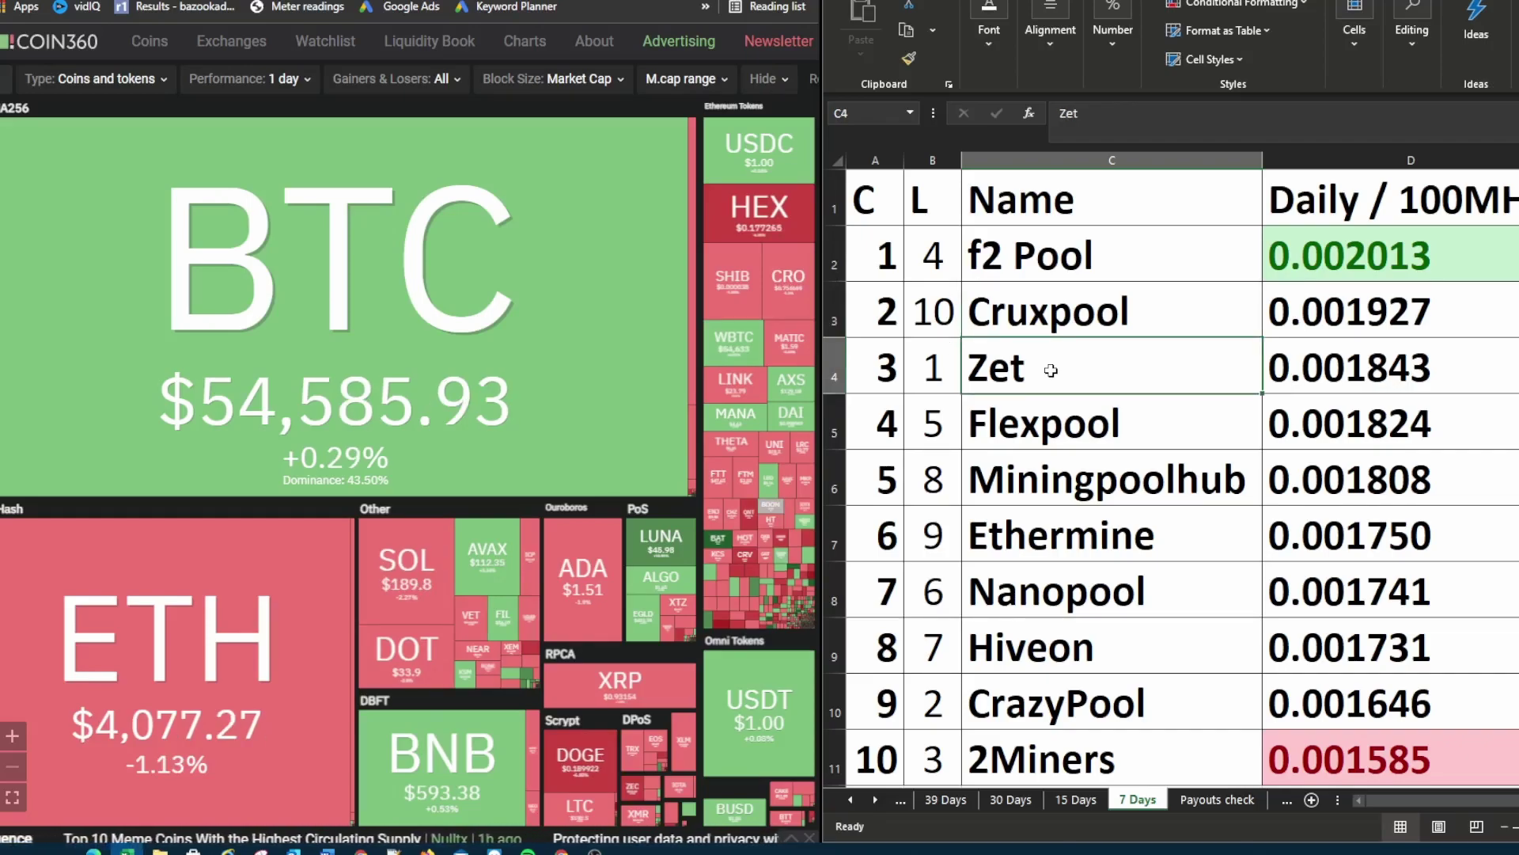
pyautogui.click(1024, 431)
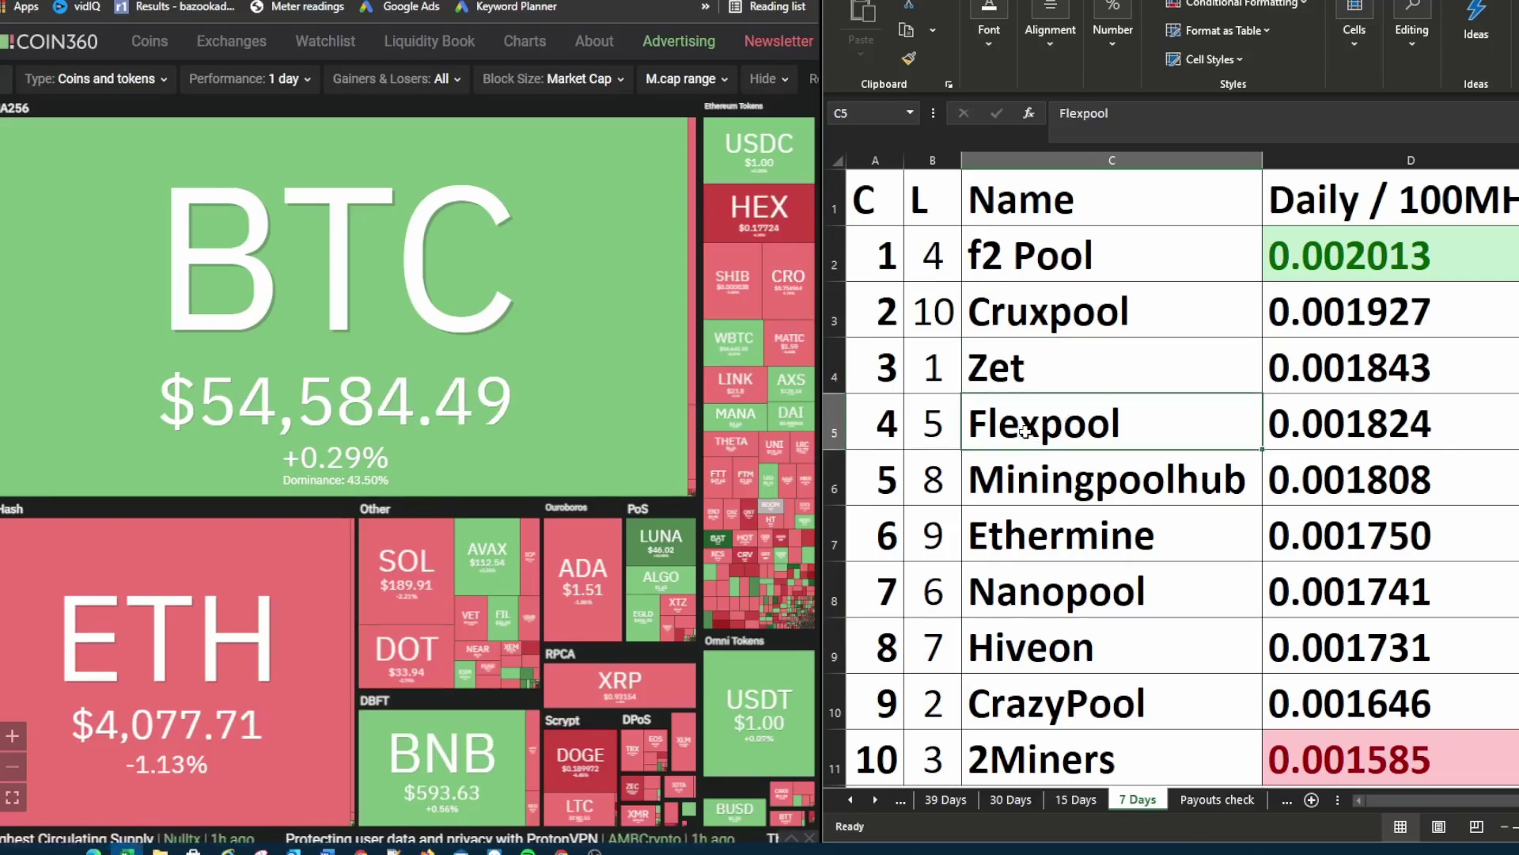
pyautogui.click(1043, 480)
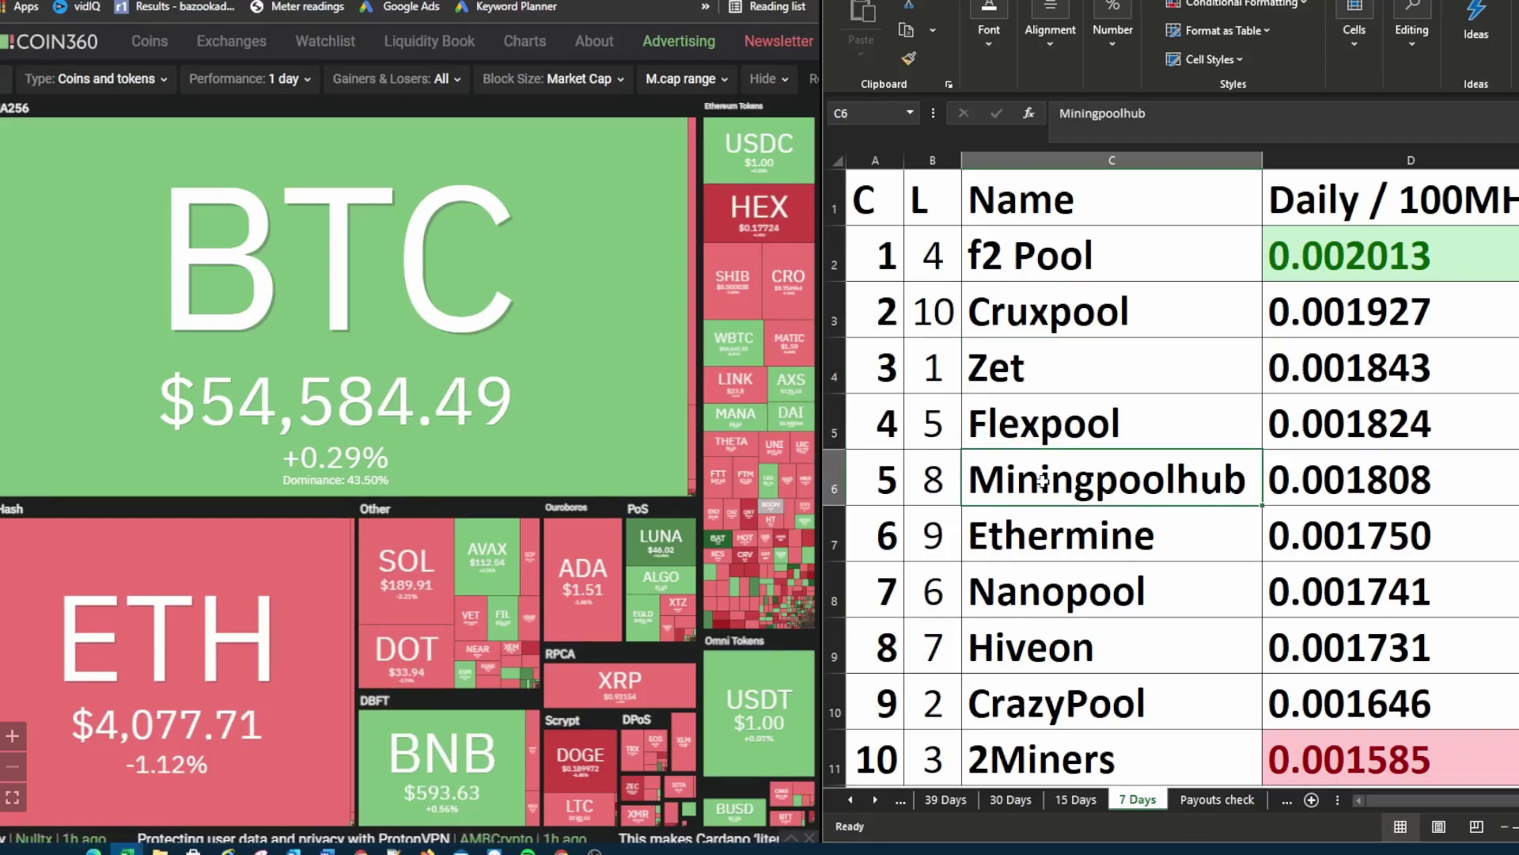
pyautogui.click(1022, 535)
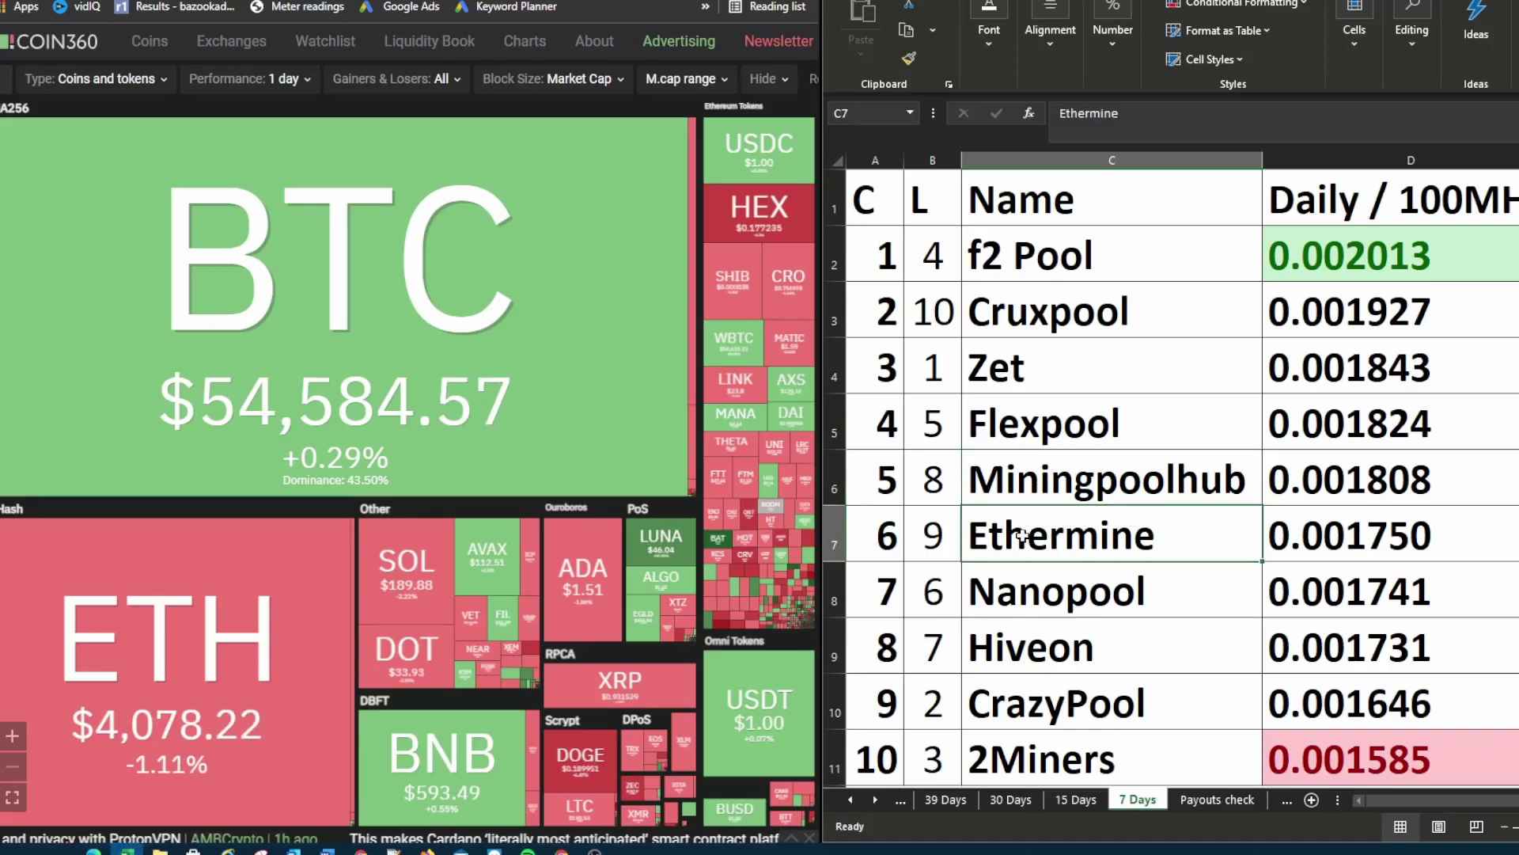
pyautogui.click(1047, 582)
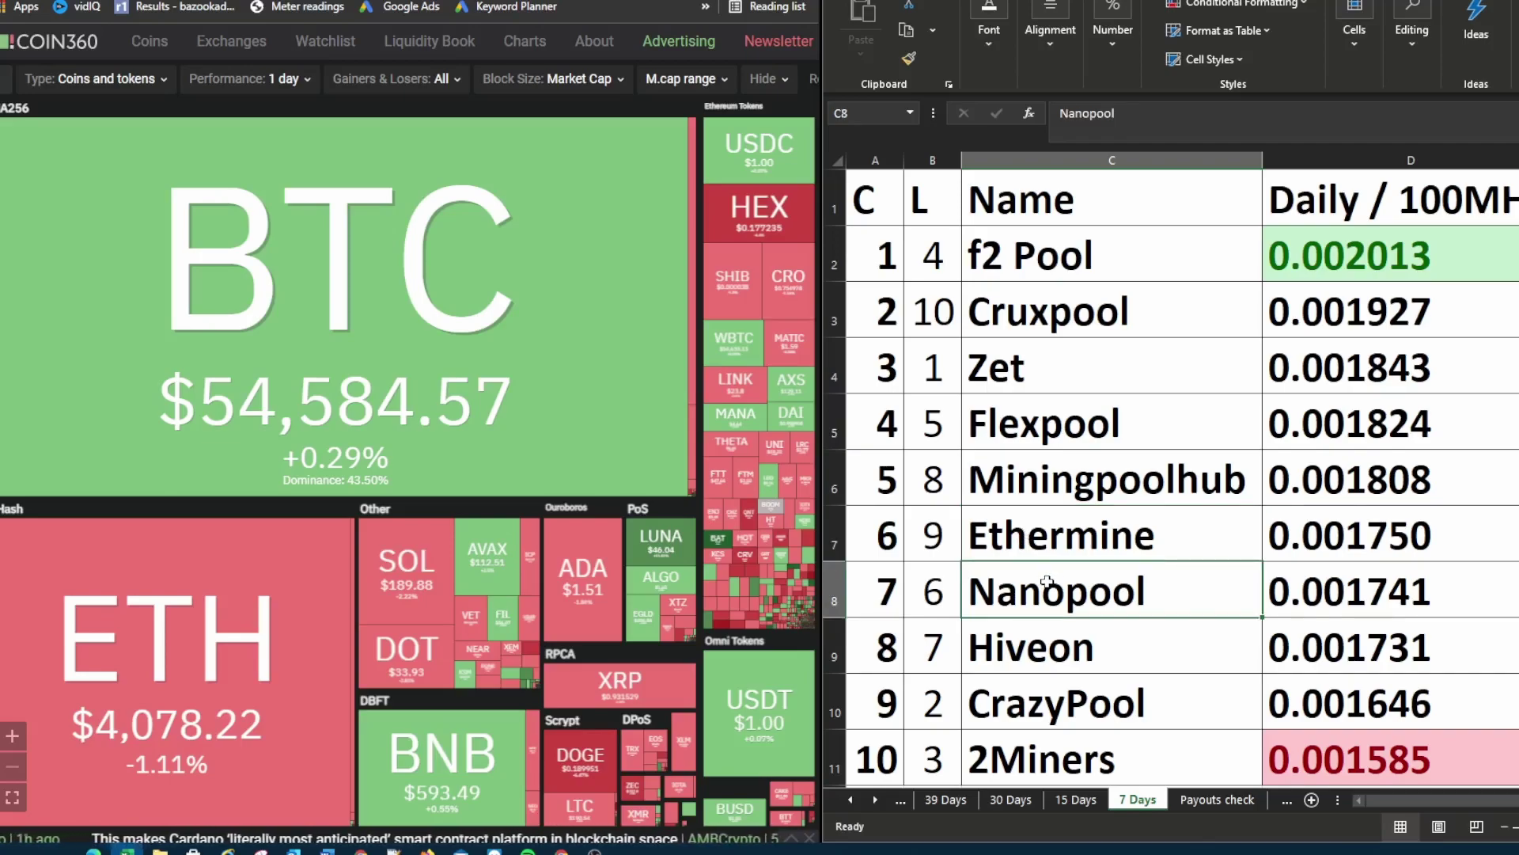
pyautogui.click(1055, 643)
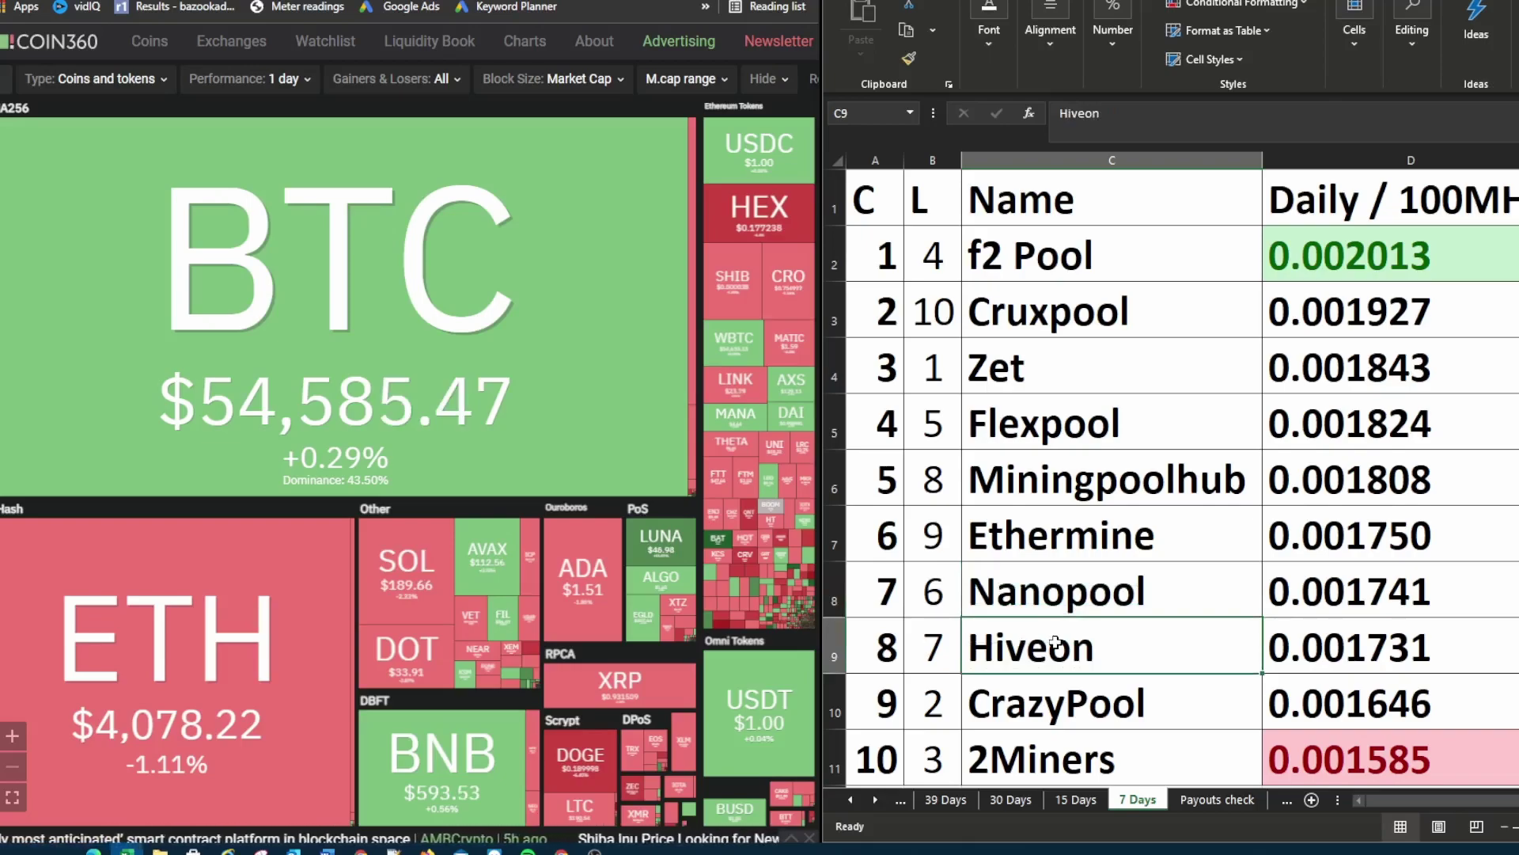
pyautogui.click(1057, 701)
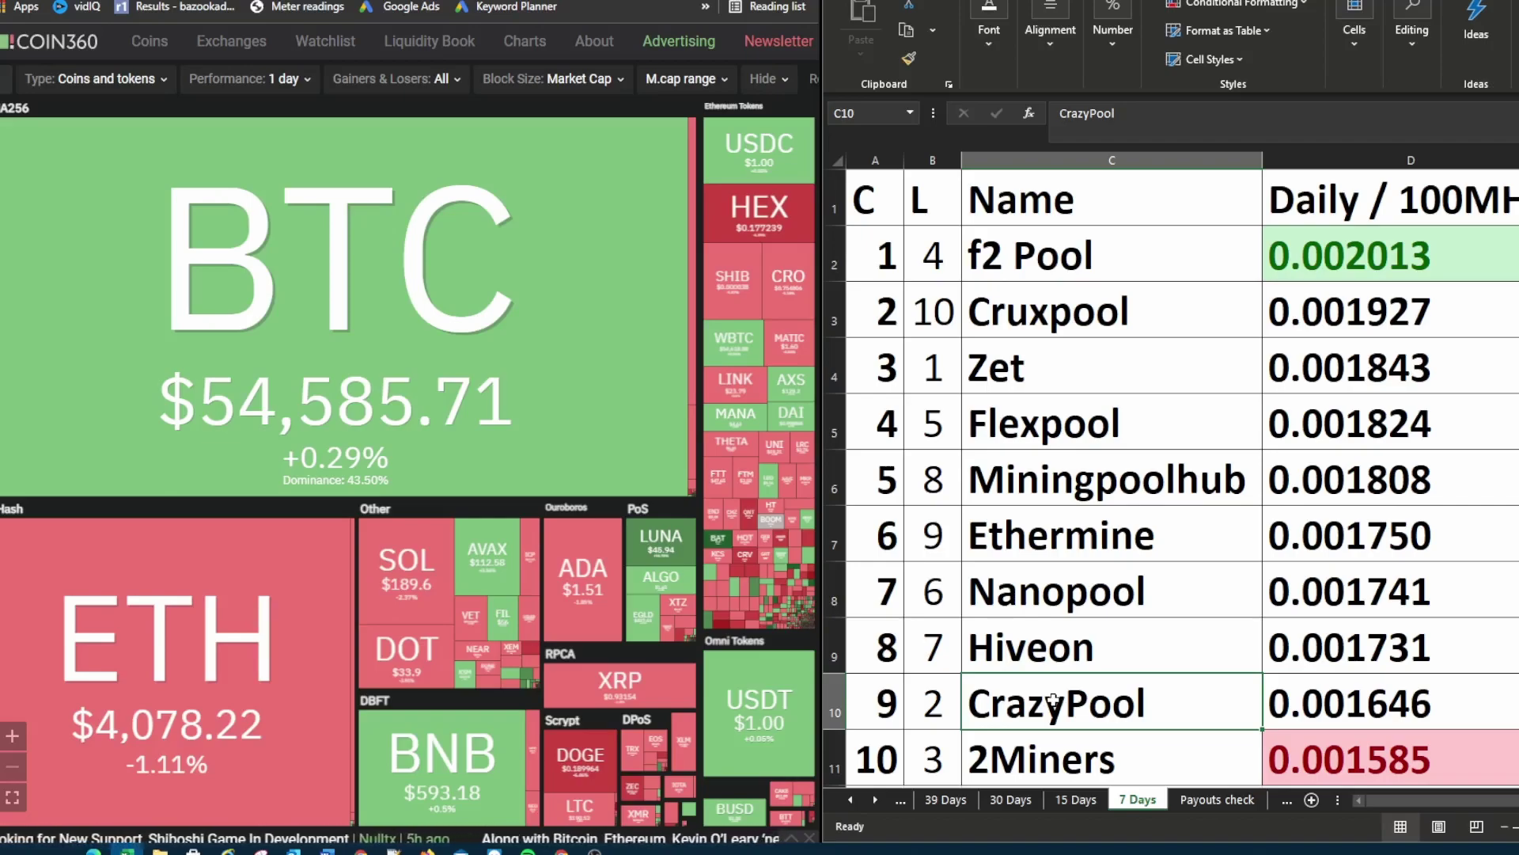
pyautogui.click(1051, 762)
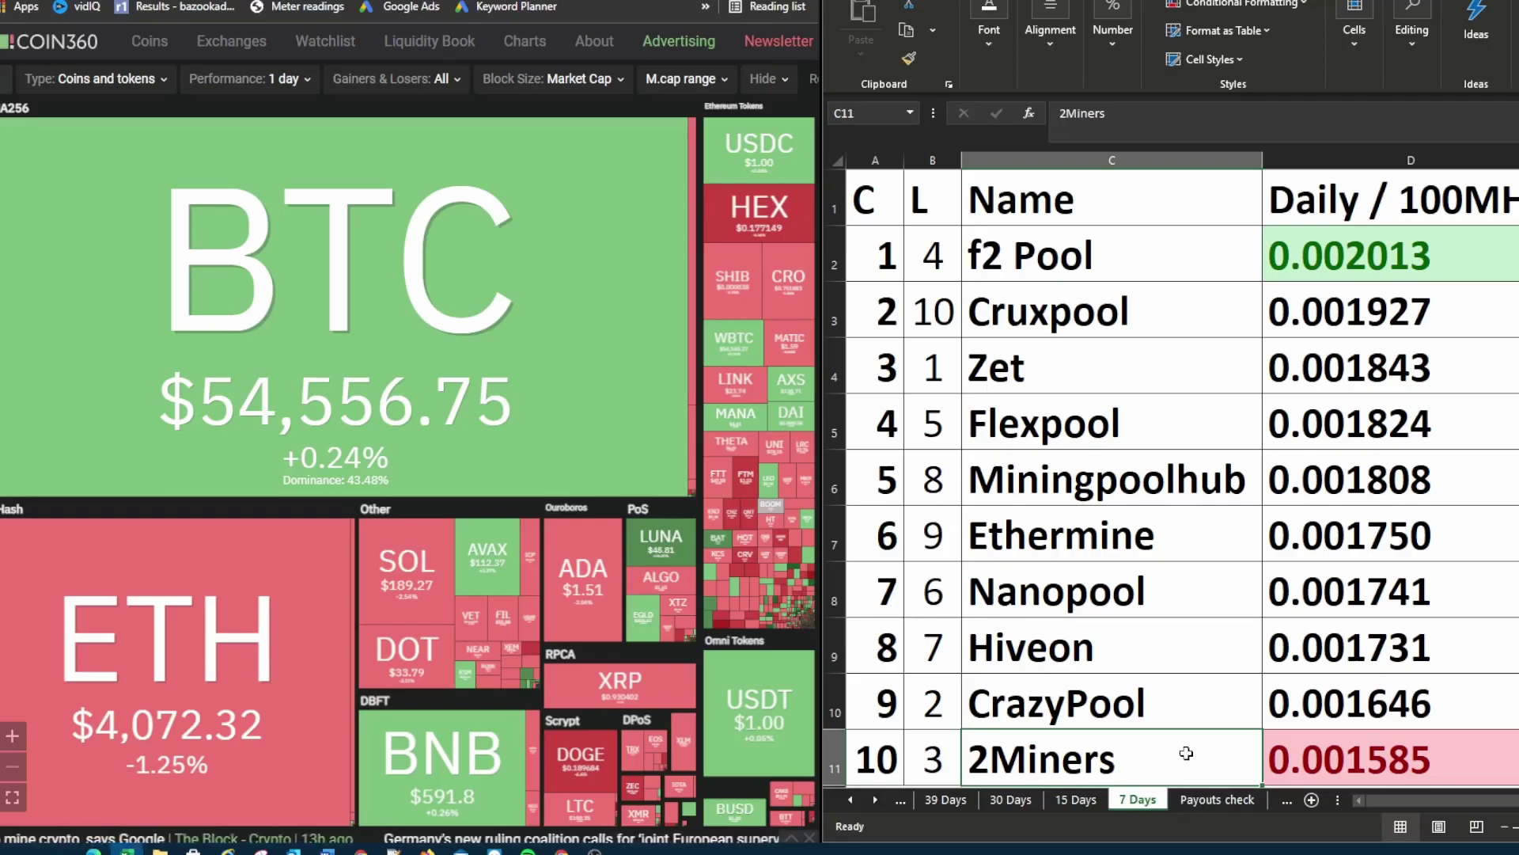
# Step: On the Payouts check sheet, read the 2Miners payout's date and ETH/USD variances, then August Ethermine's USD variance
pyautogui.click(1205, 800)
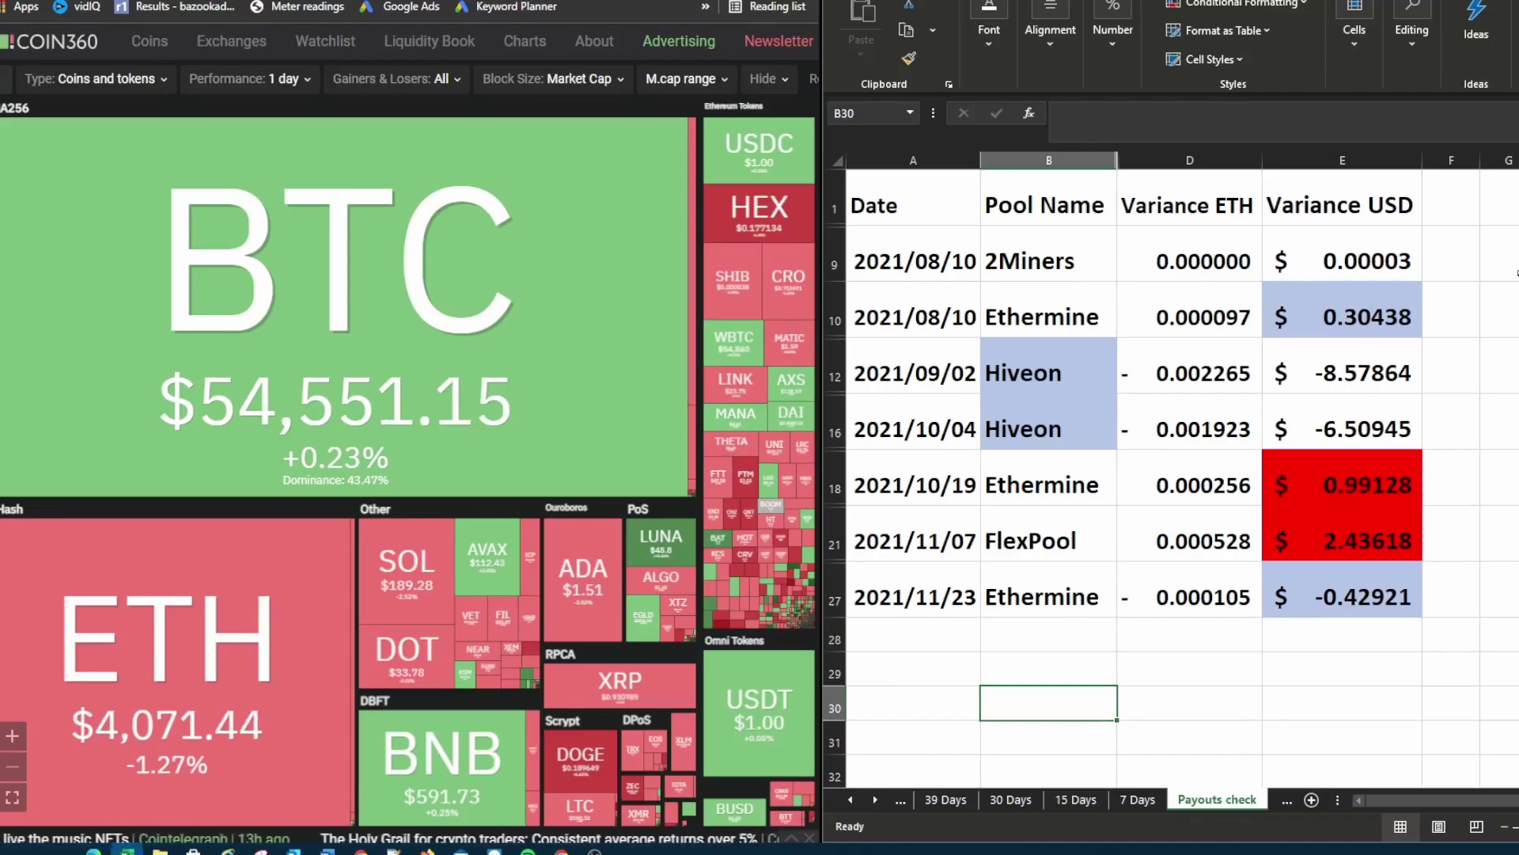
pyautogui.click(1083, 251)
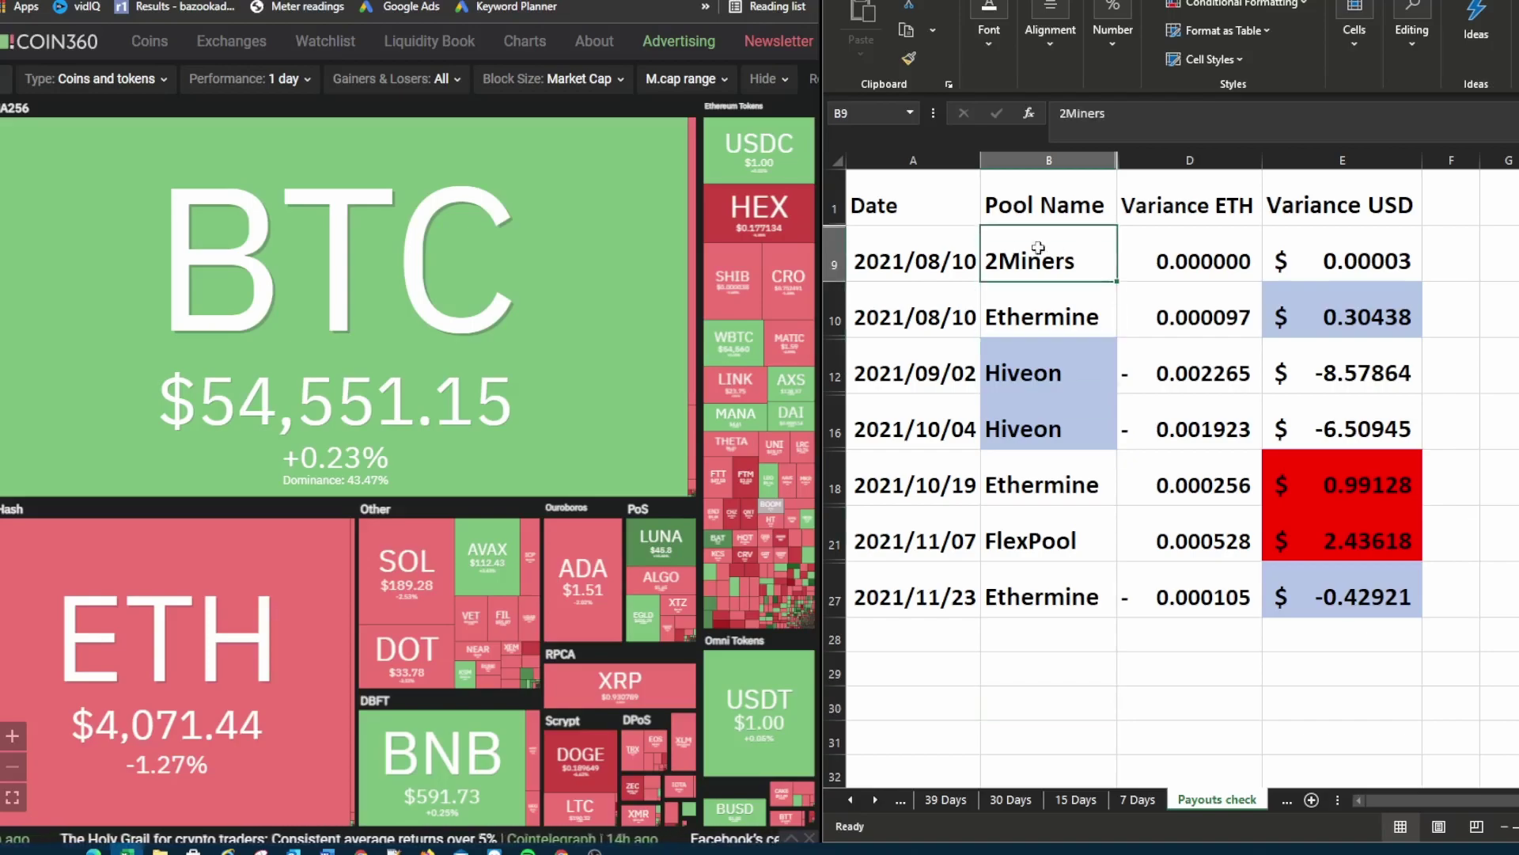
pyautogui.click(933, 247)
pyautogui.click(1204, 245)
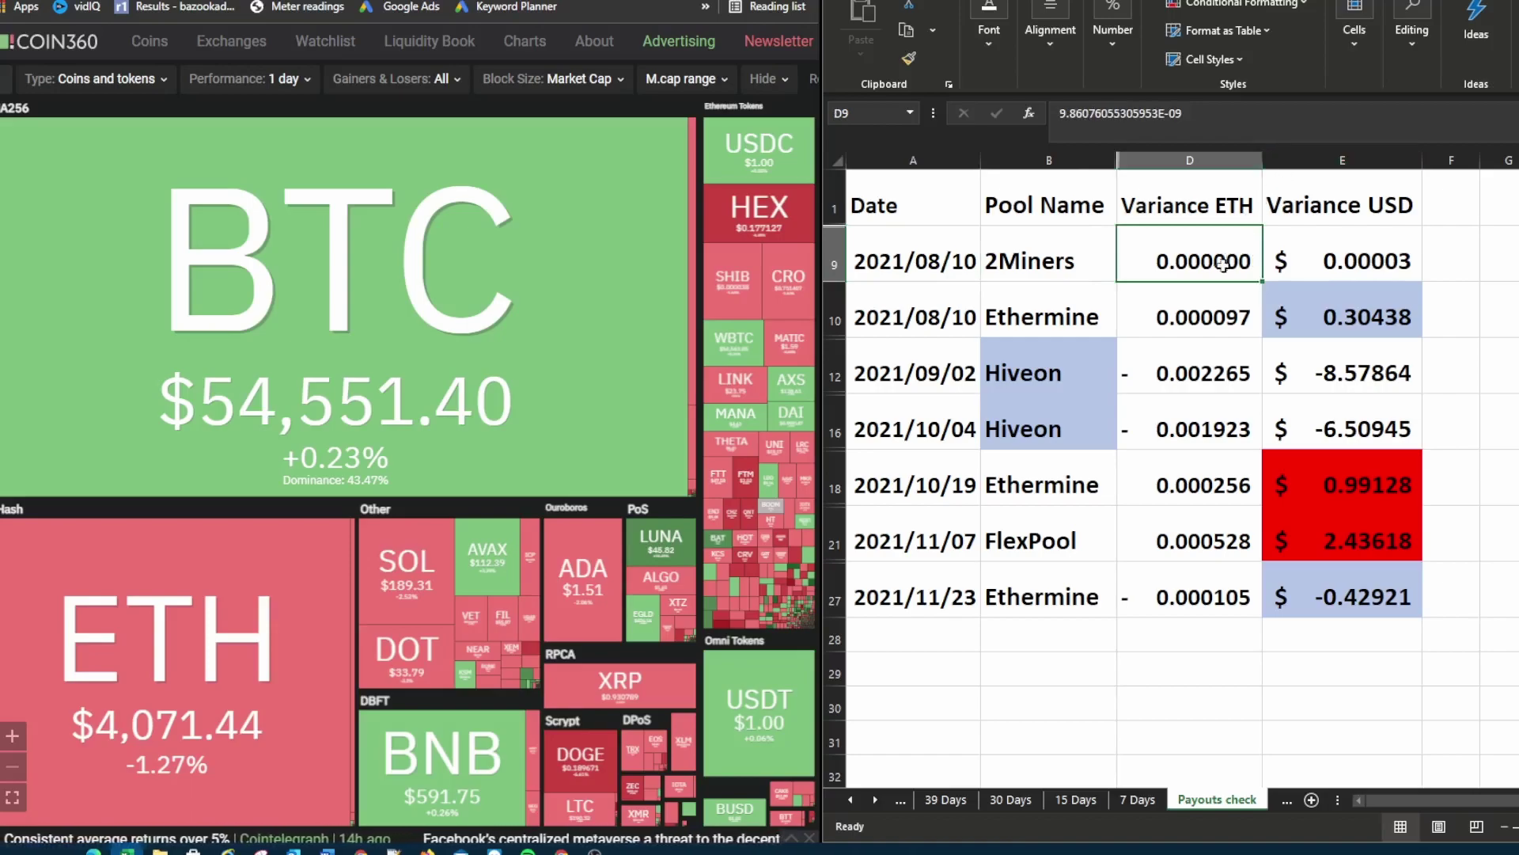
pyautogui.click(1391, 250)
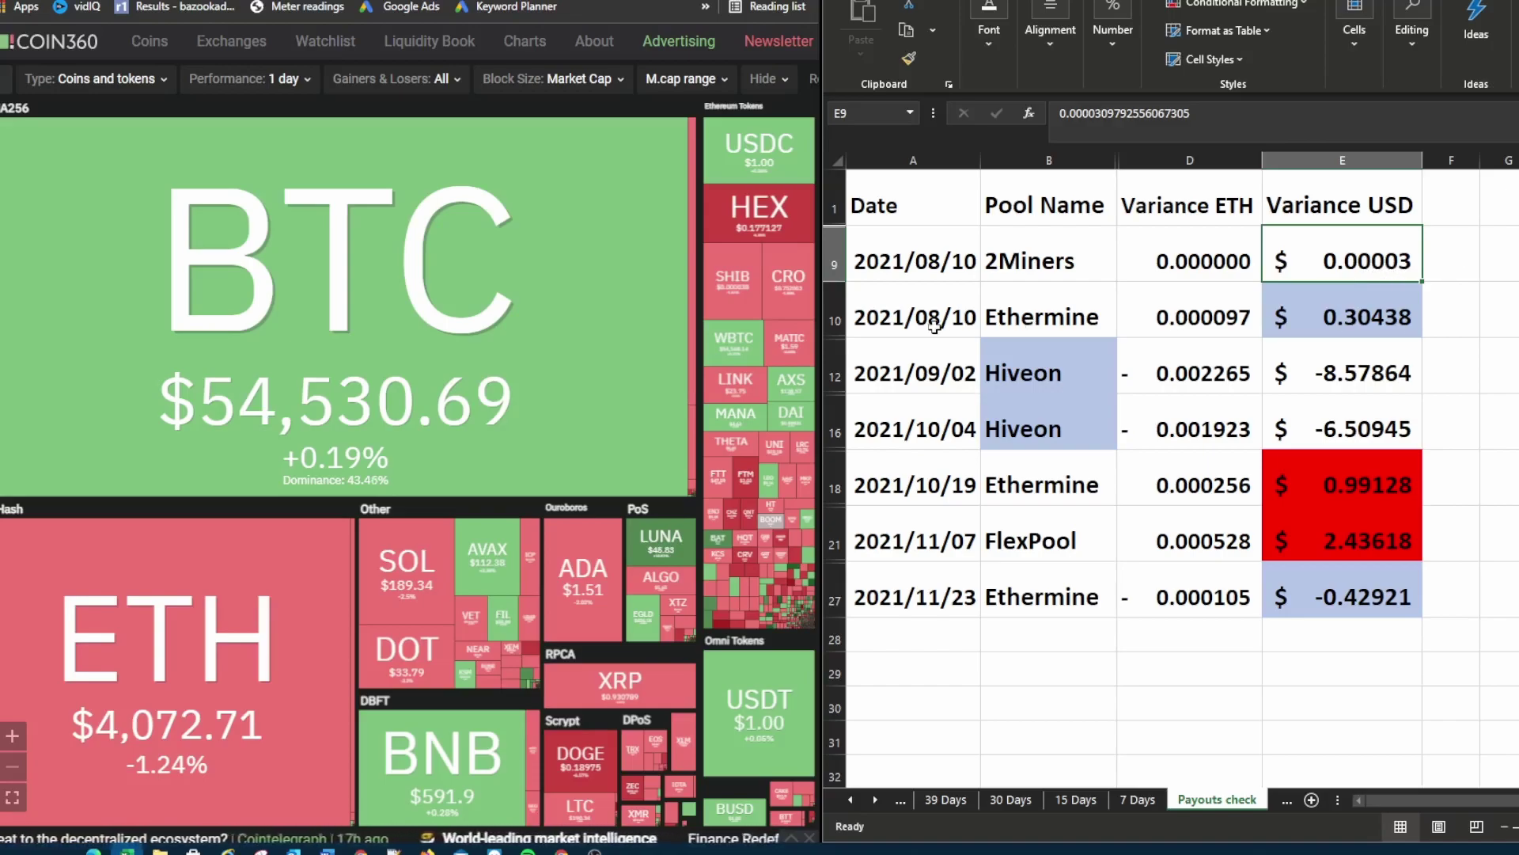
pyautogui.click(1061, 325)
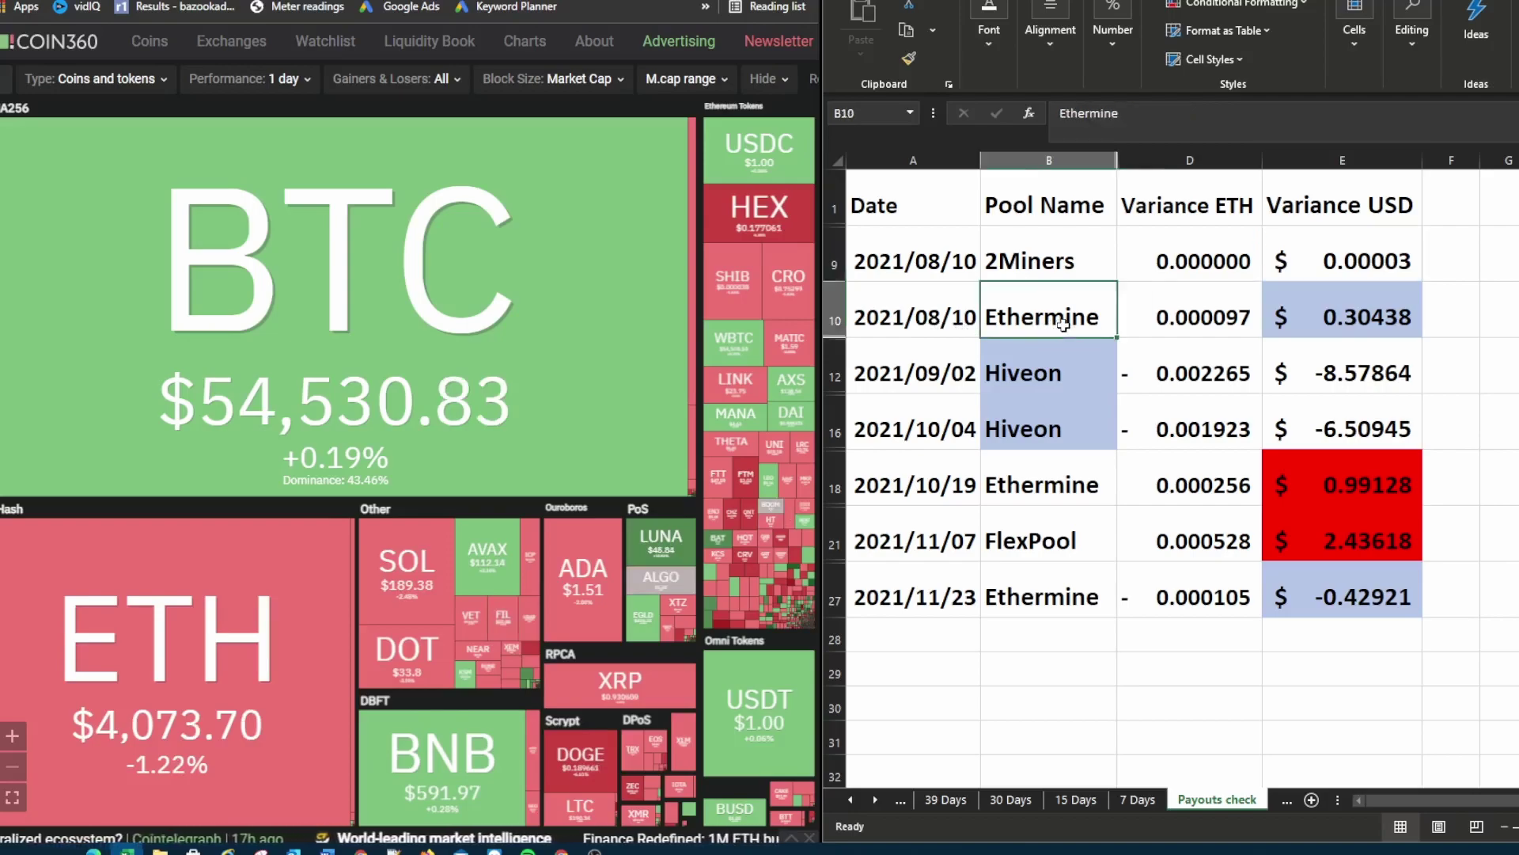
pyautogui.click(1288, 325)
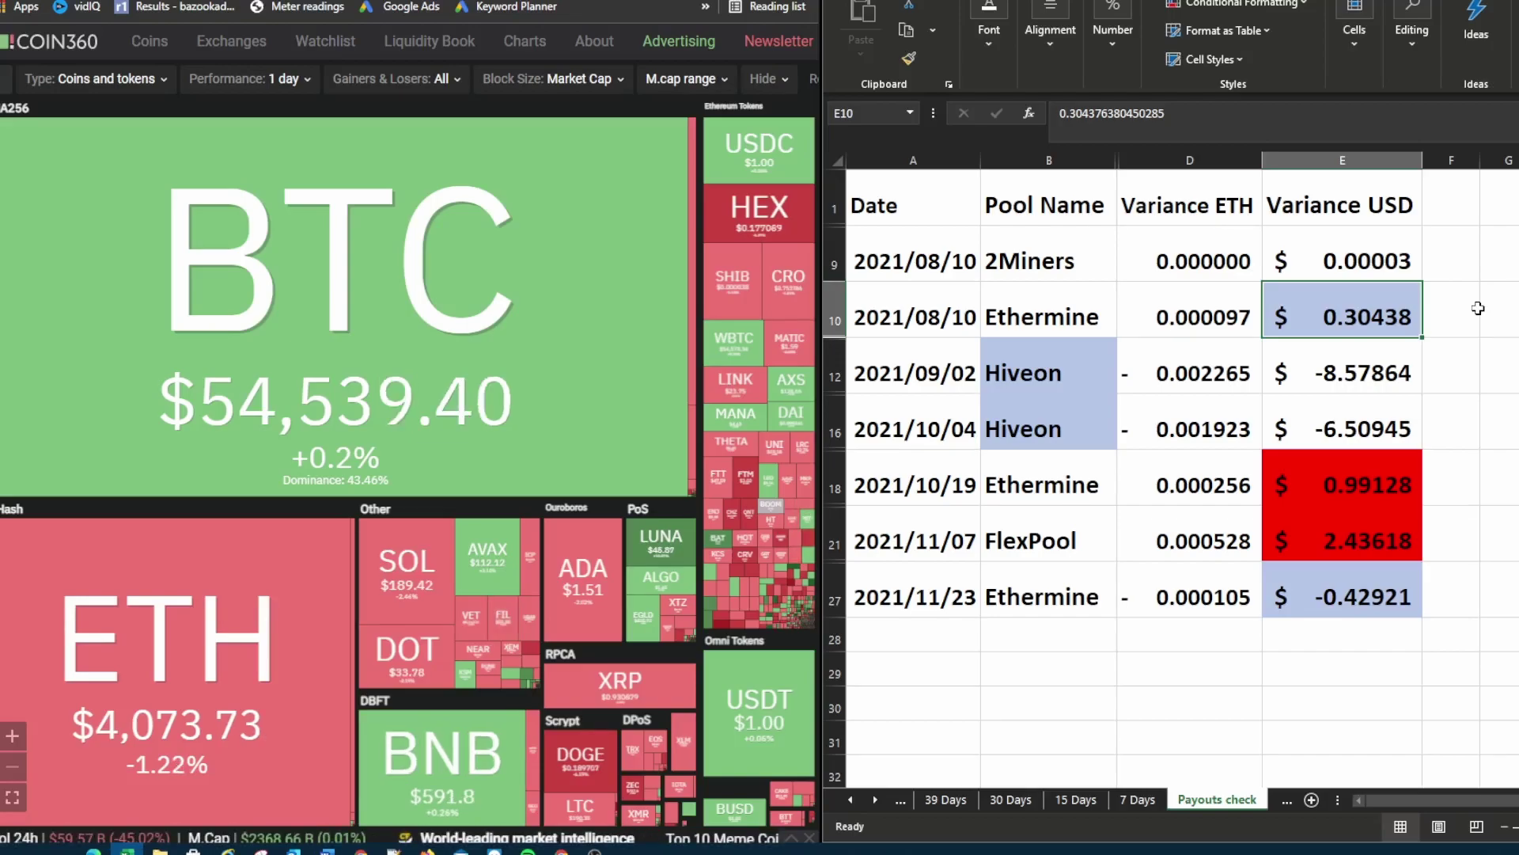
pyautogui.click(1446, 364)
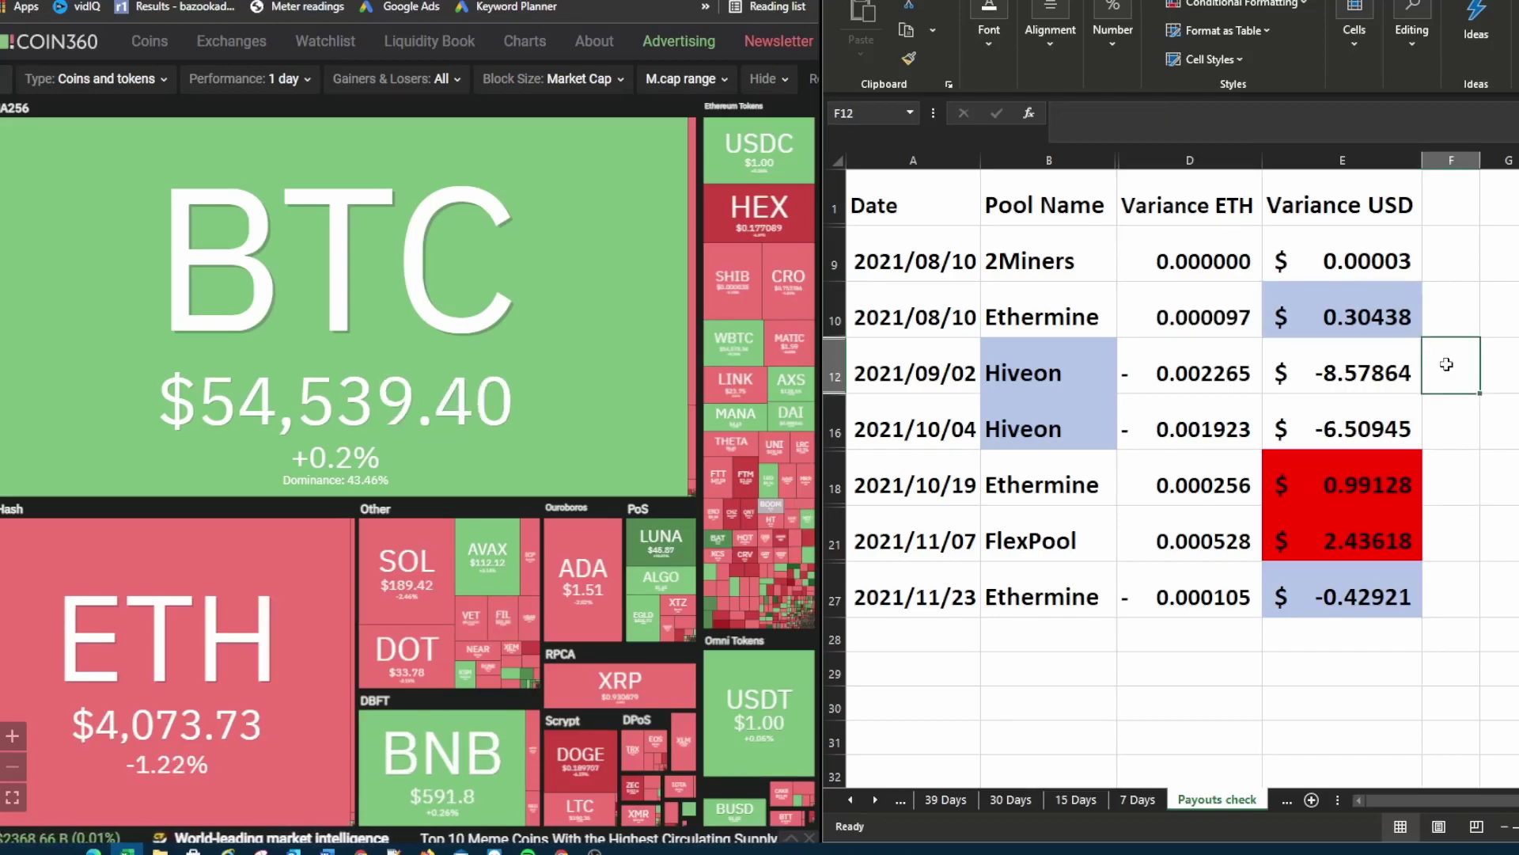
pyautogui.click(1343, 357)
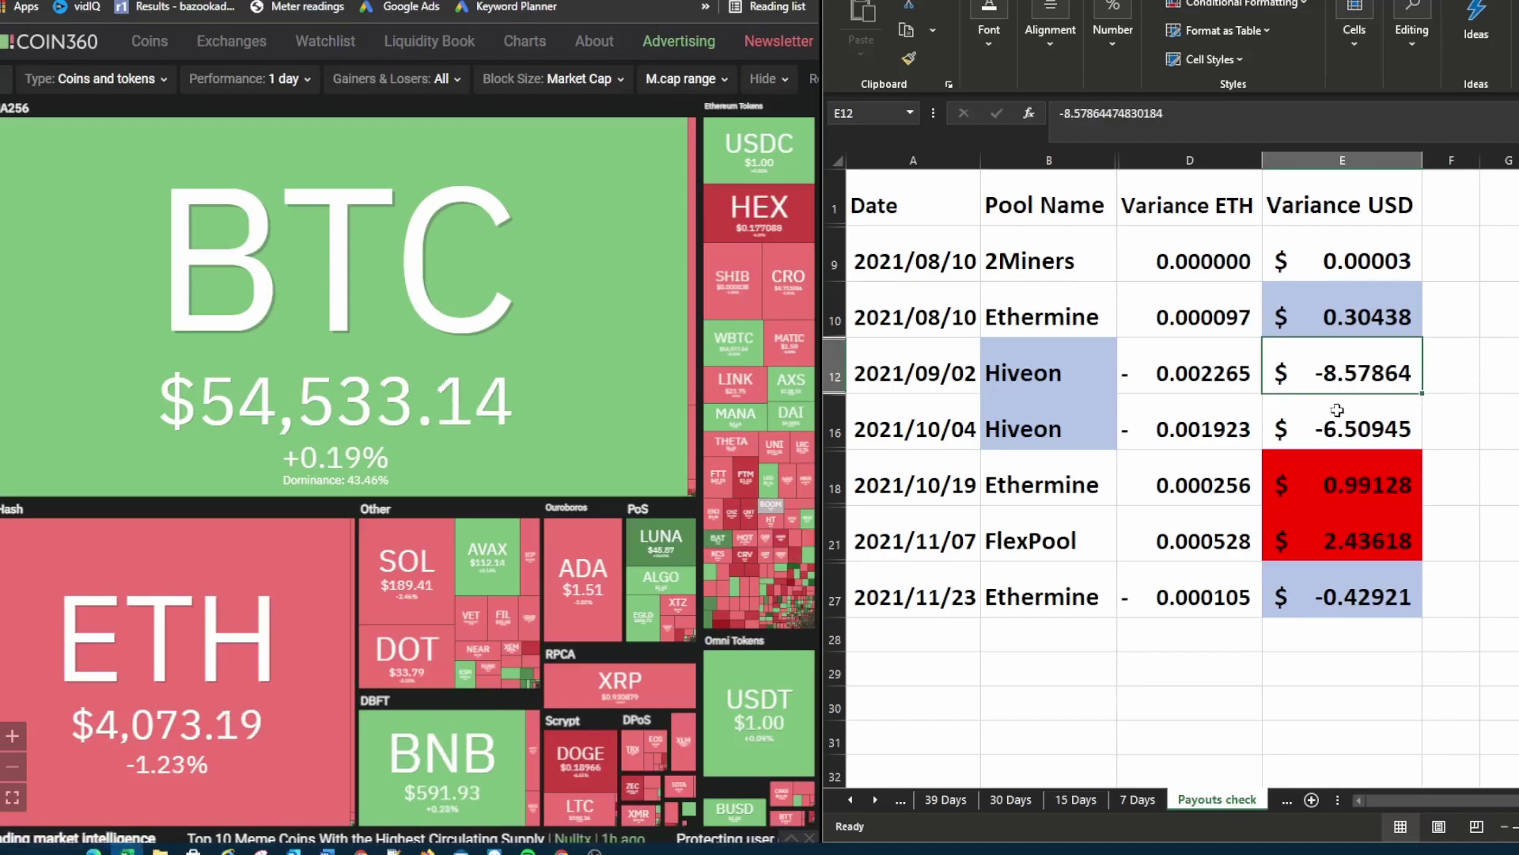
pyautogui.click(1078, 357)
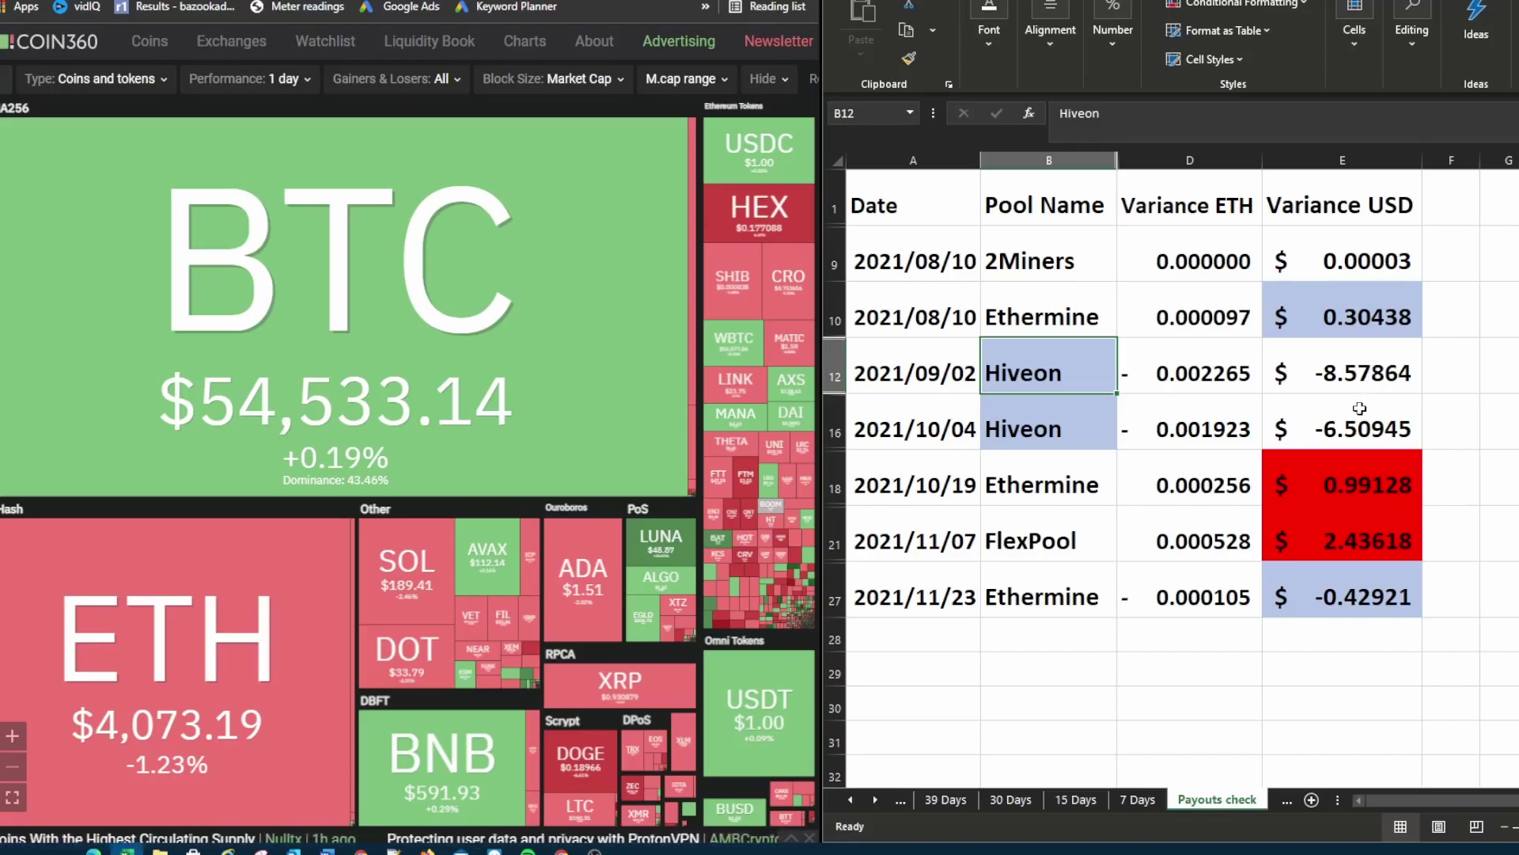
pyautogui.click(1316, 411)
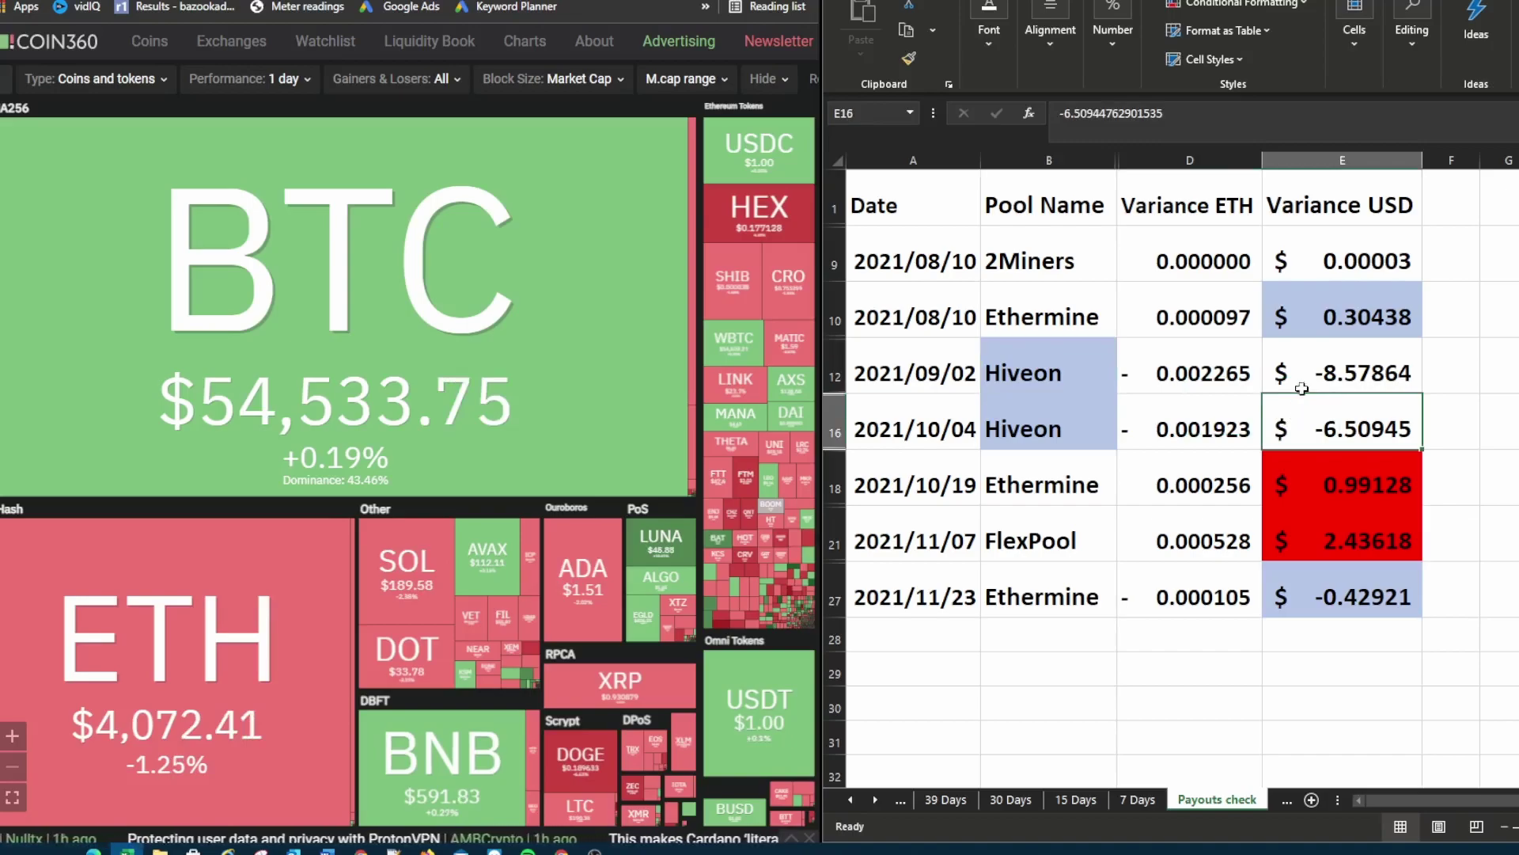
pyautogui.click(1315, 357)
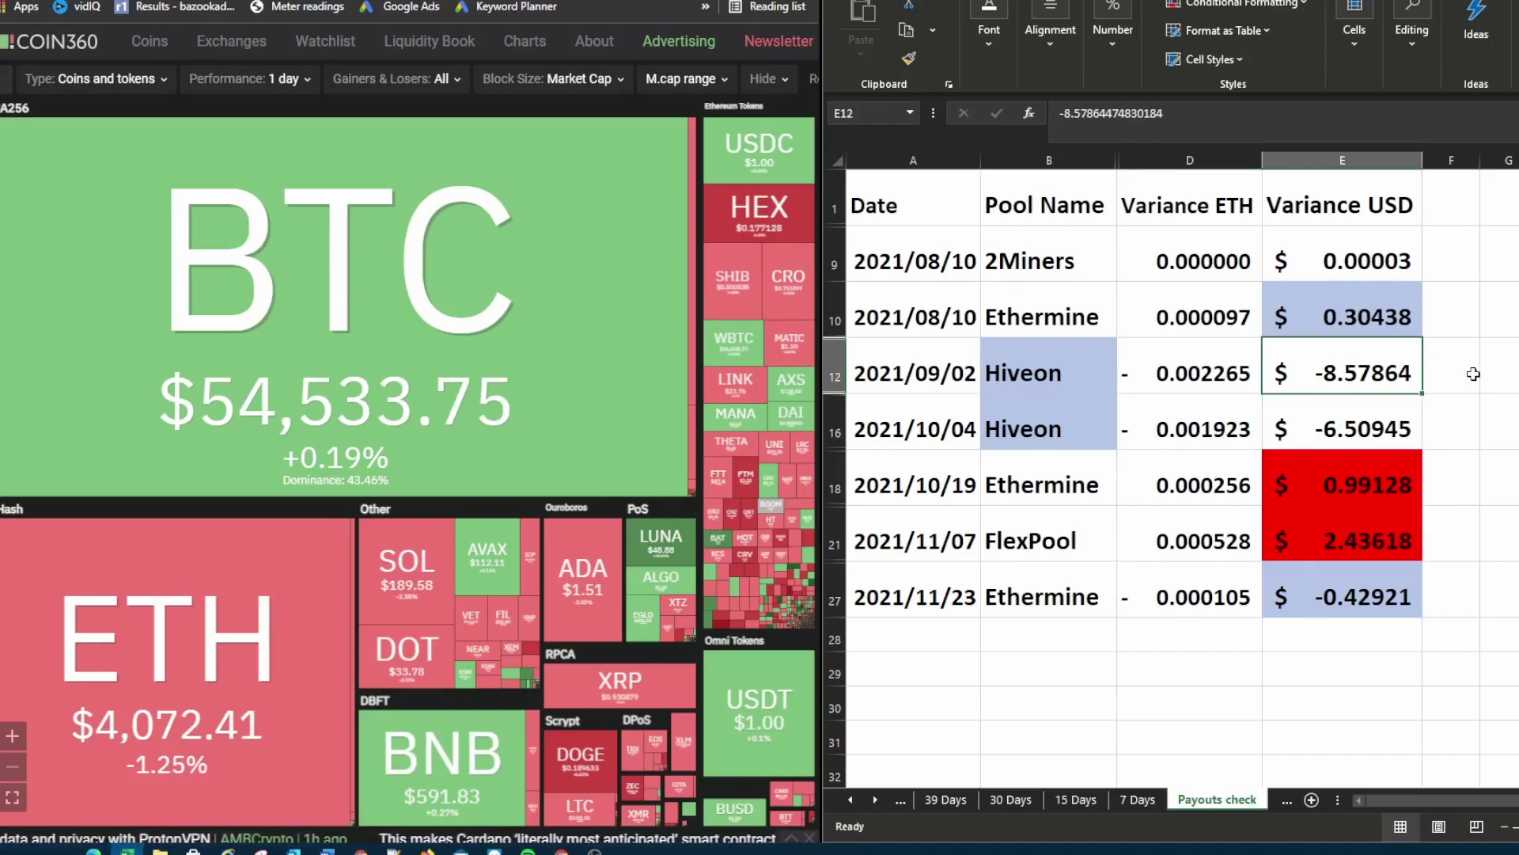
pyautogui.click(1312, 410)
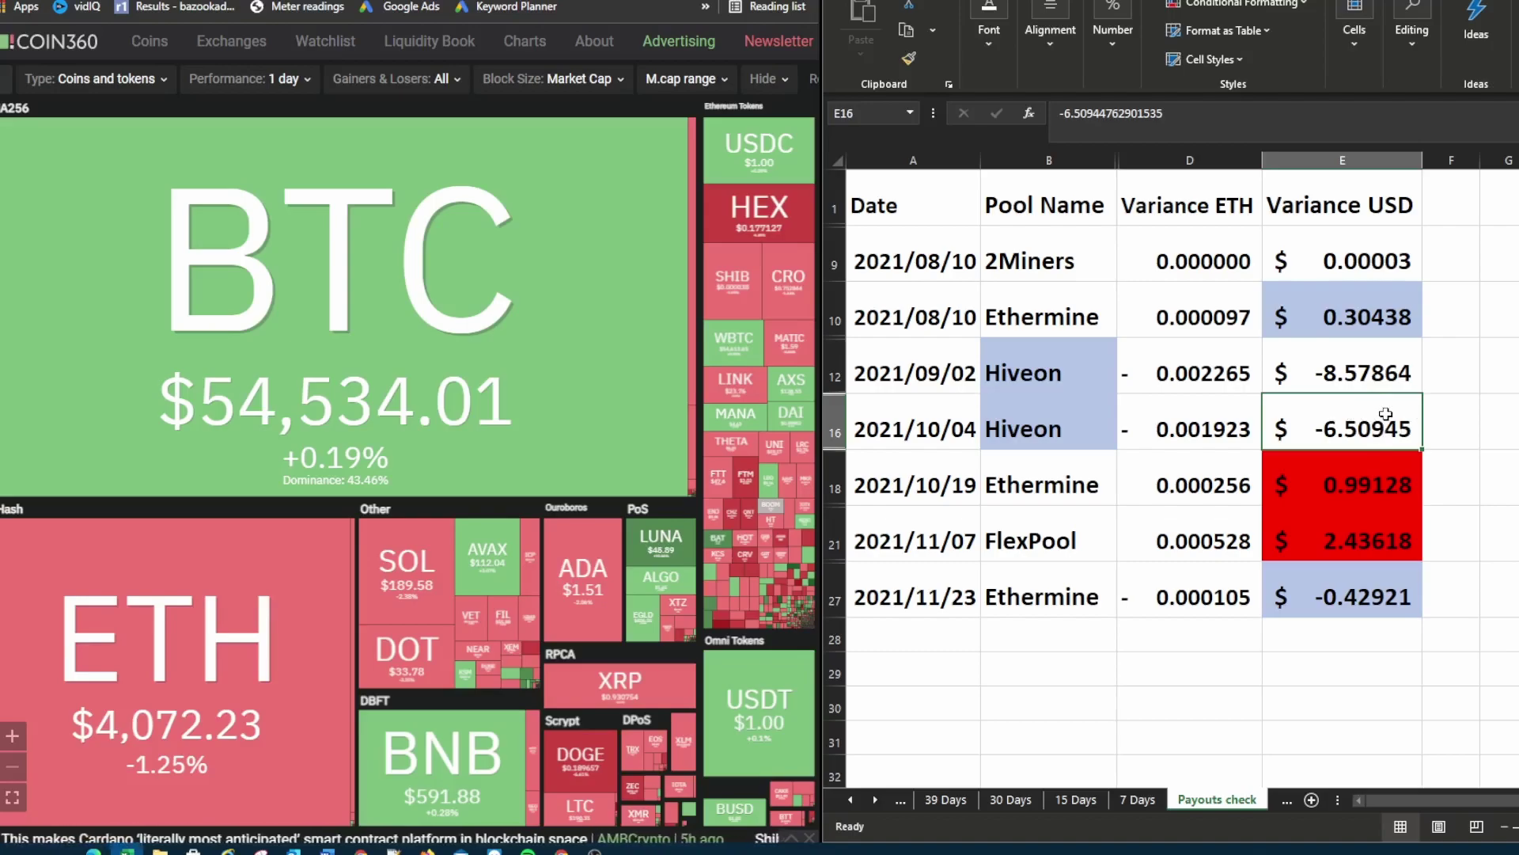
pyautogui.click(1471, 485)
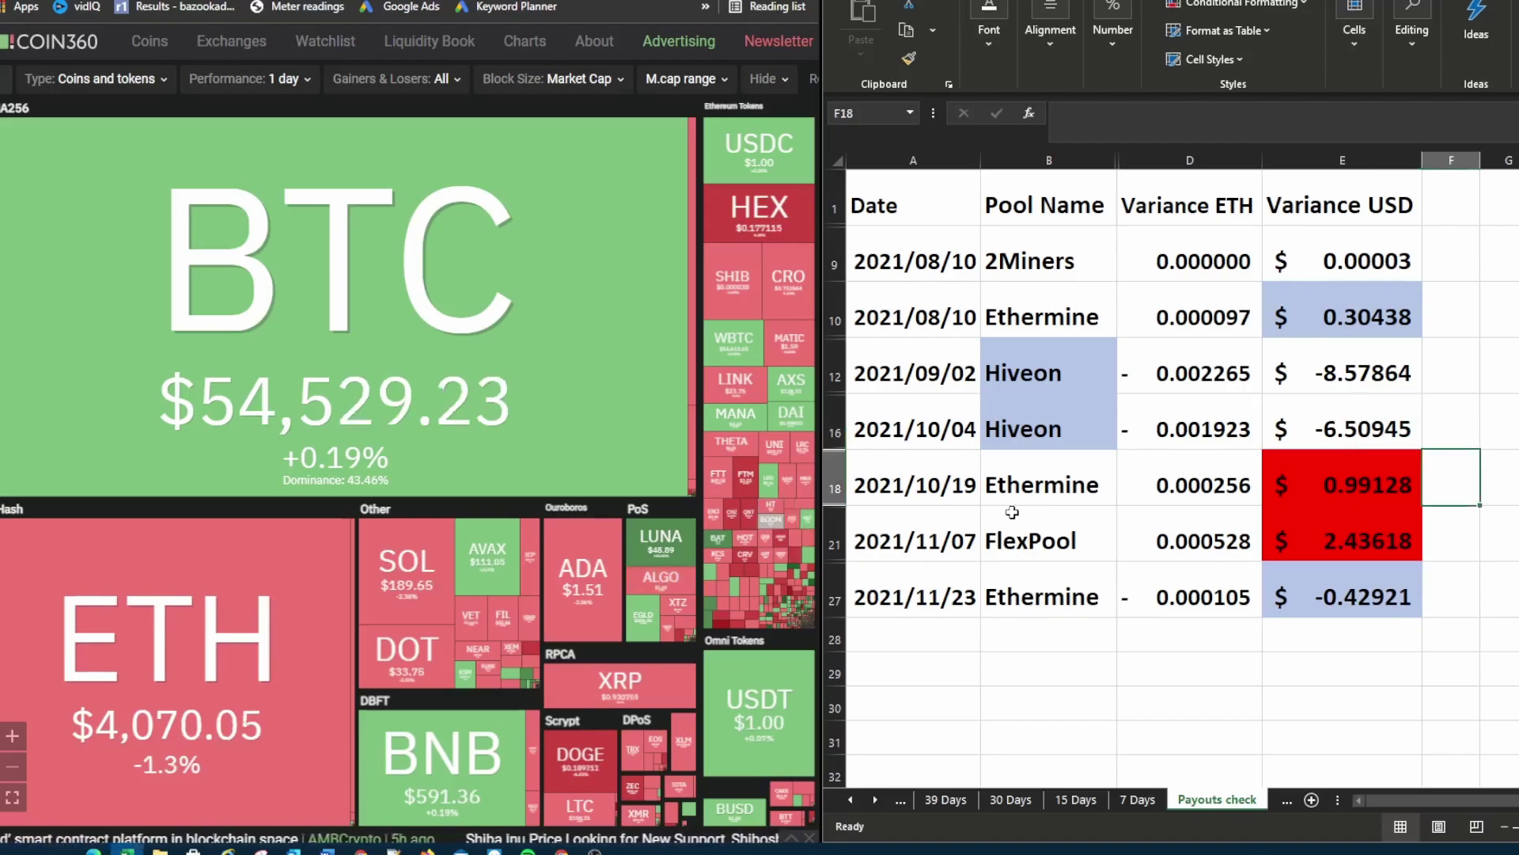
pyautogui.click(1348, 475)
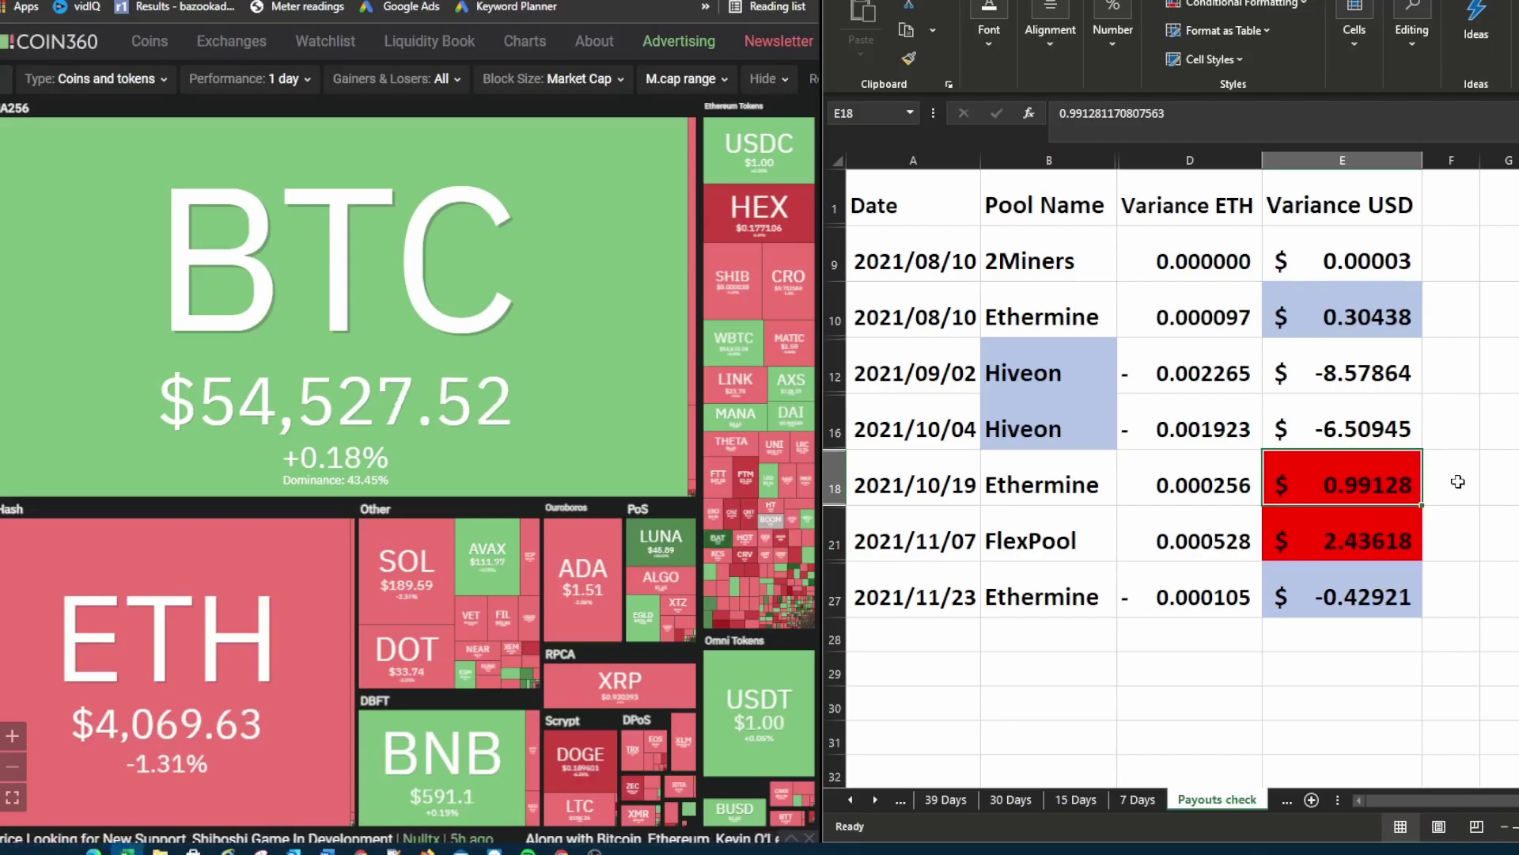
pyautogui.click(1449, 539)
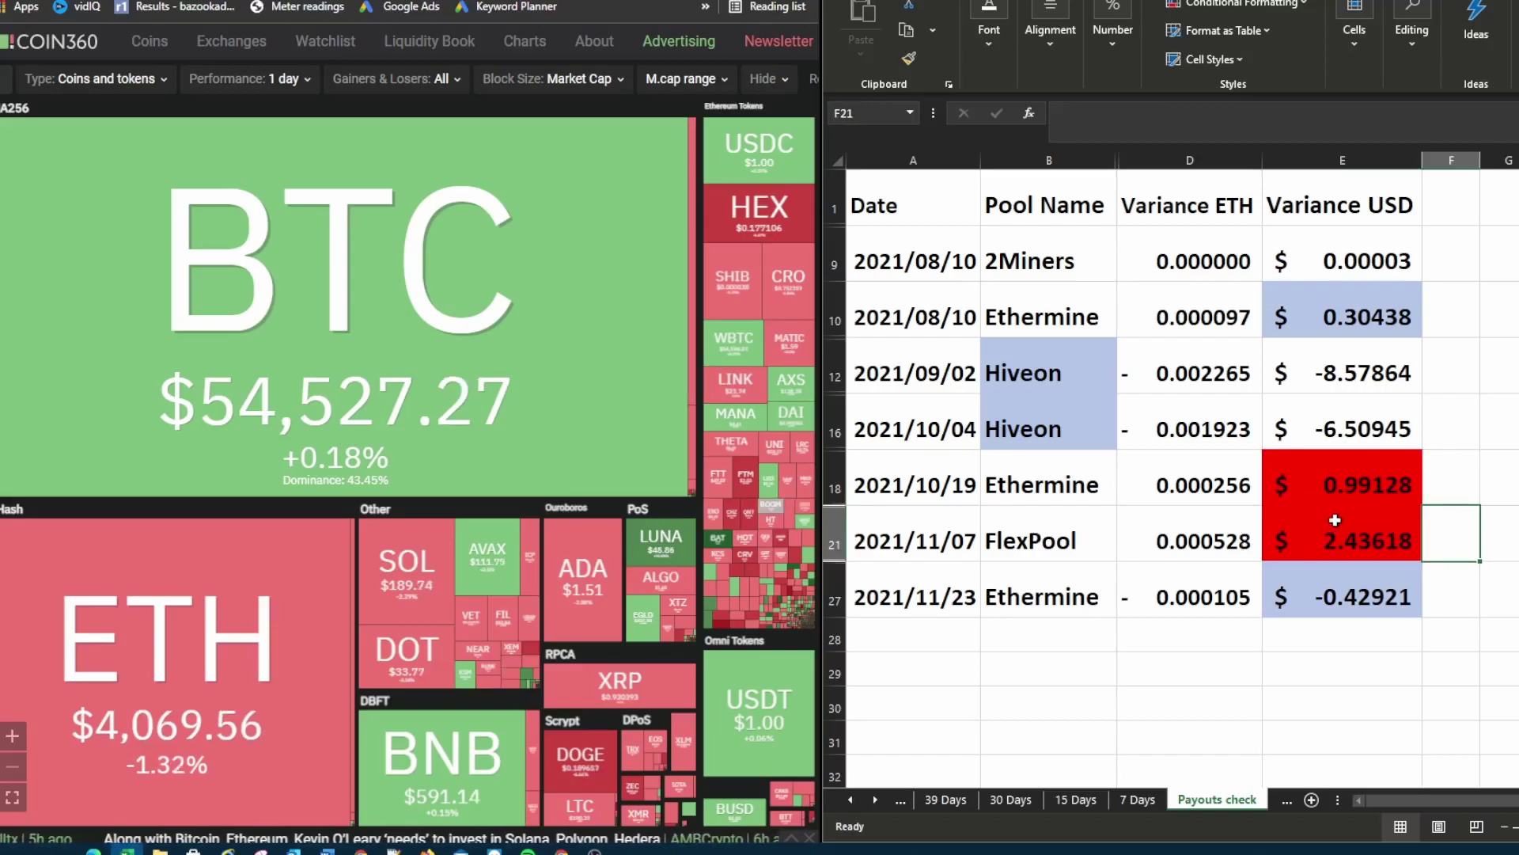
pyautogui.click(1387, 521)
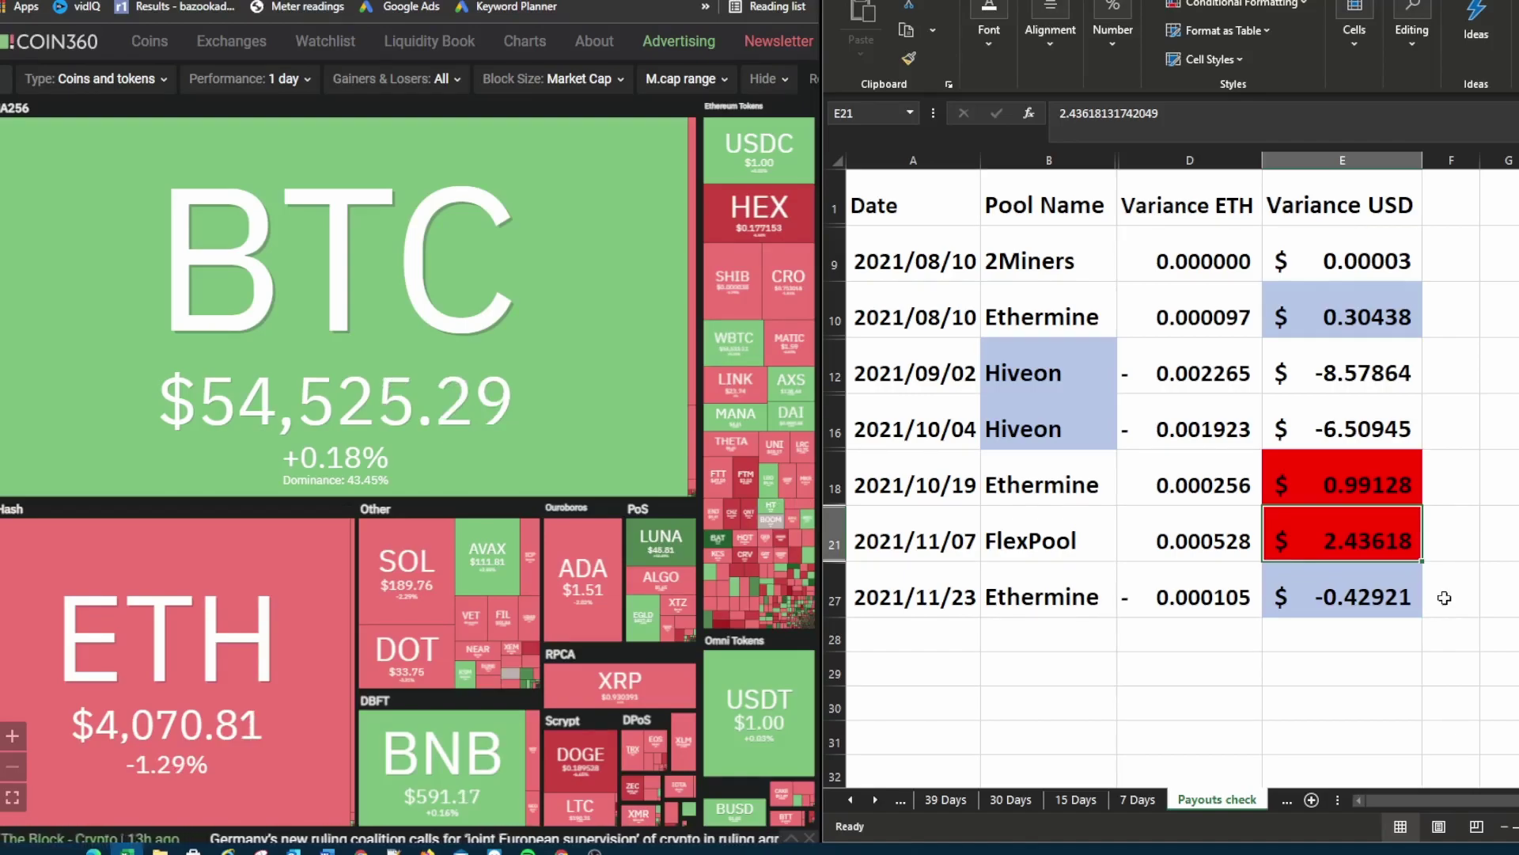
pyautogui.click(1415, 602)
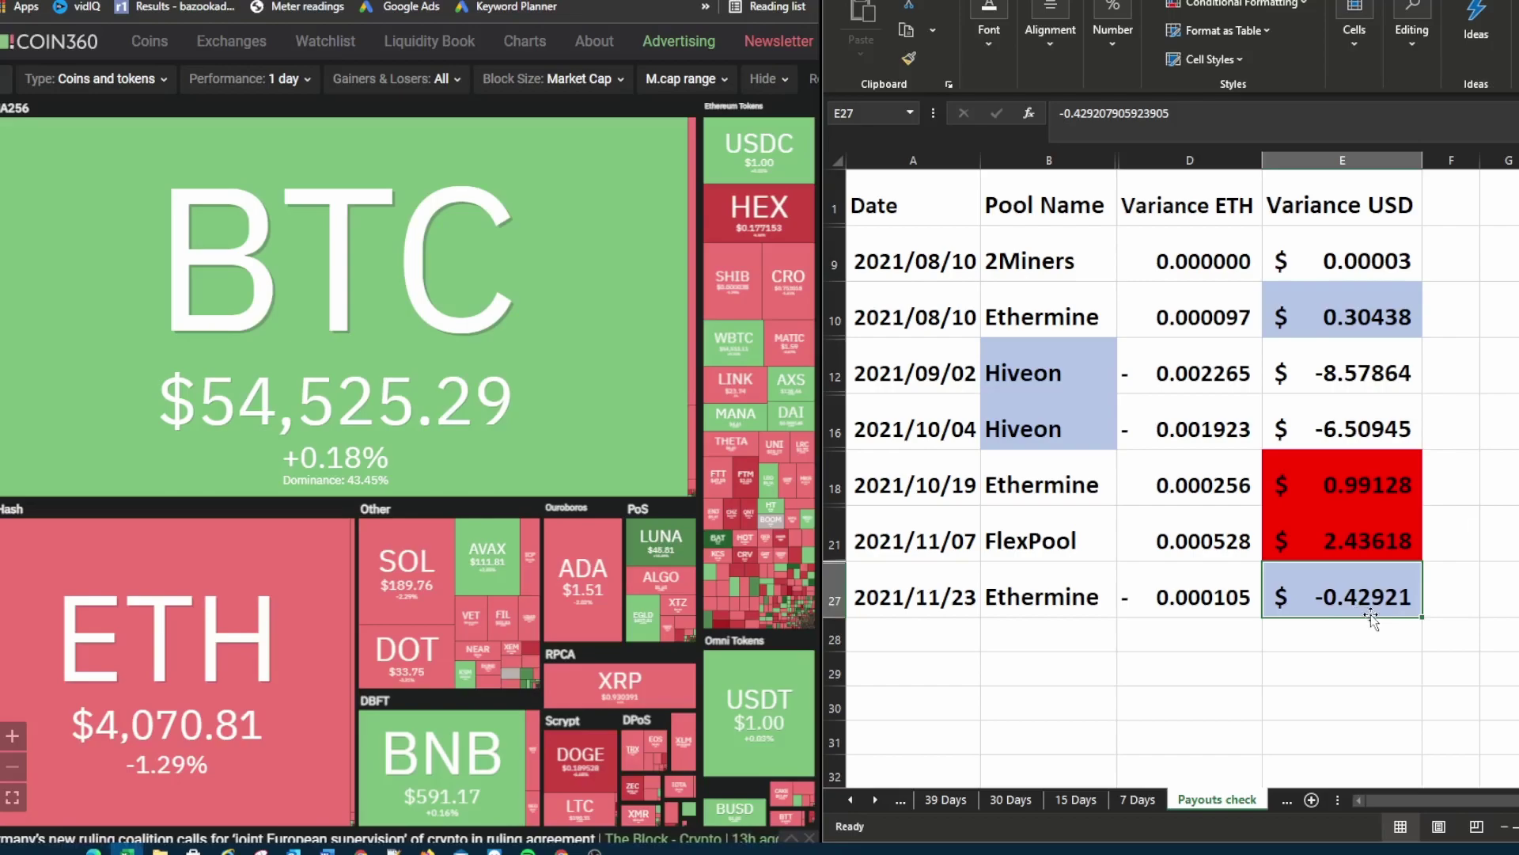
pyautogui.click(1460, 480)
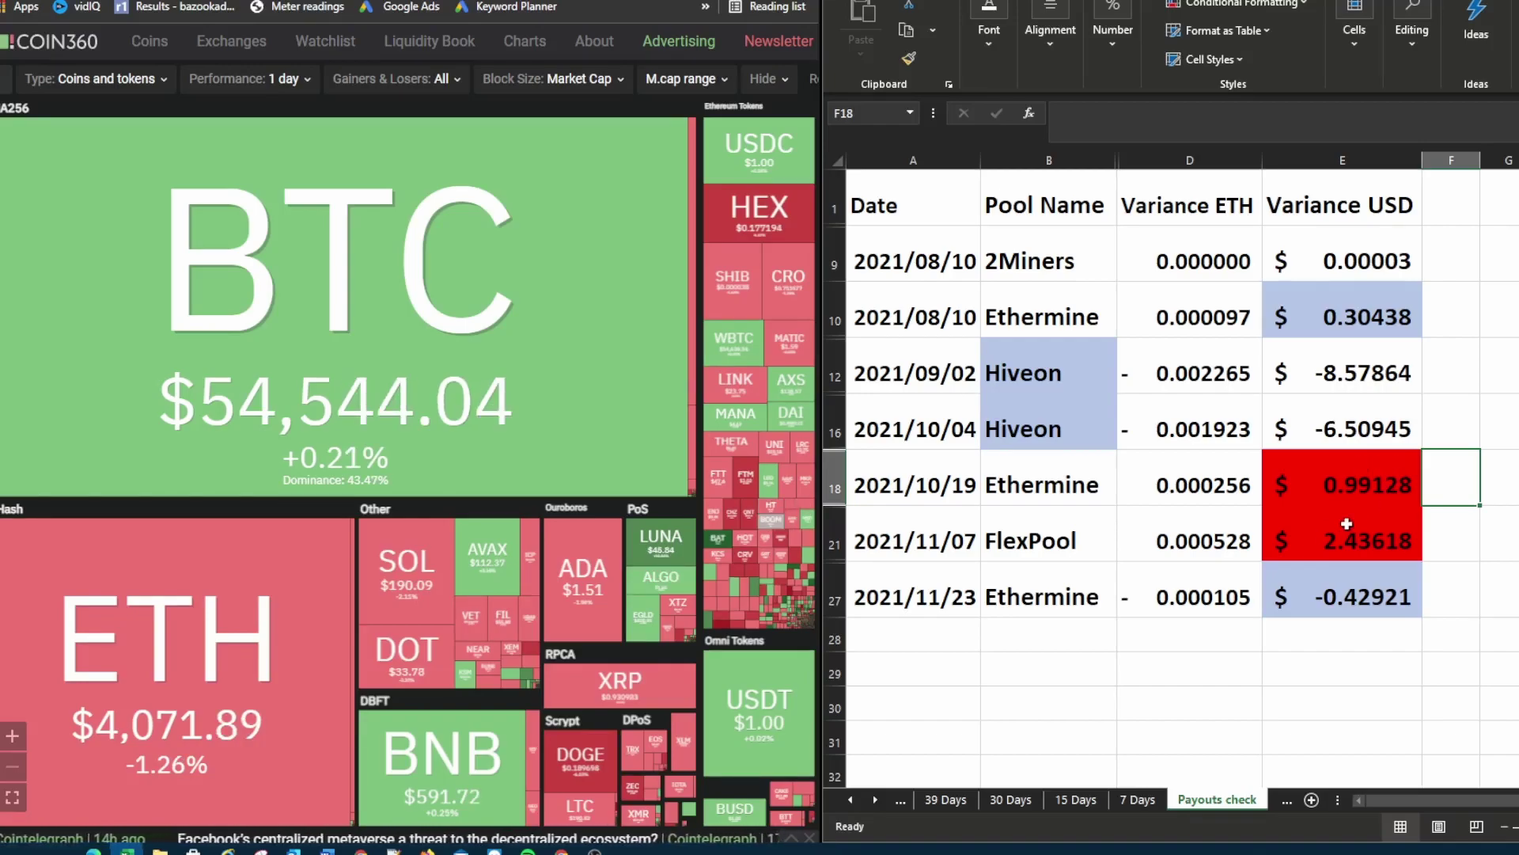
pyautogui.click(1320, 534)
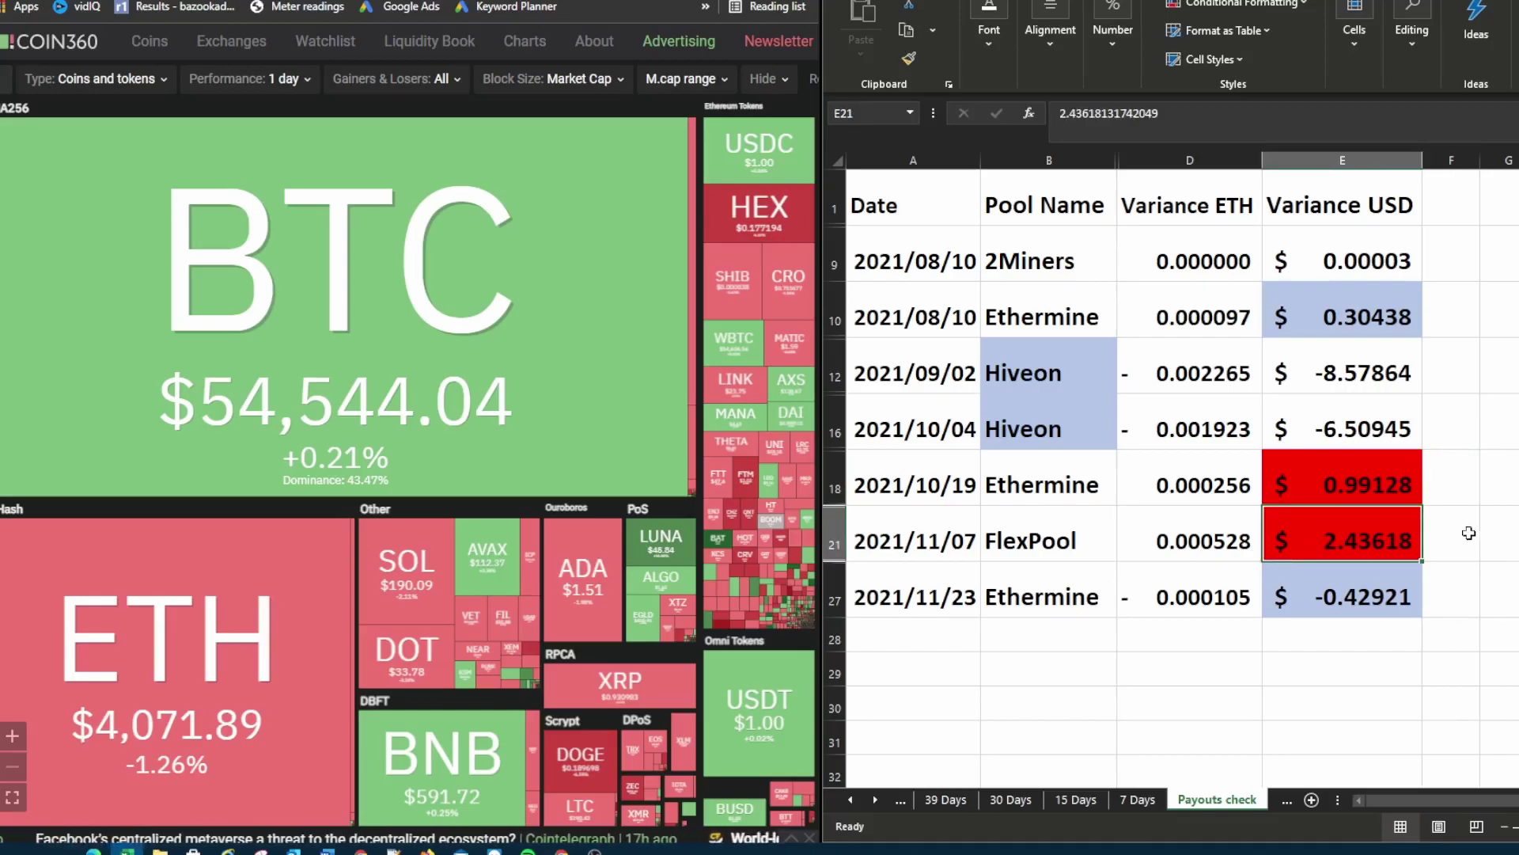